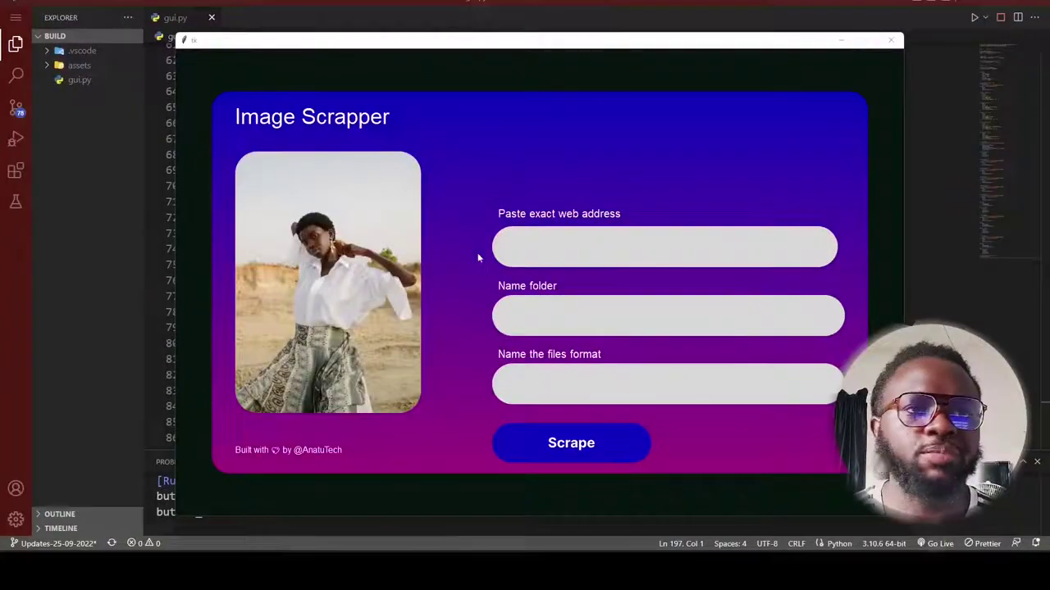
# Drag the running Image Scrapper window up and slightly left over the editor
pyautogui.moveTo(525, 40); pyautogui.dragTo(435, 18)
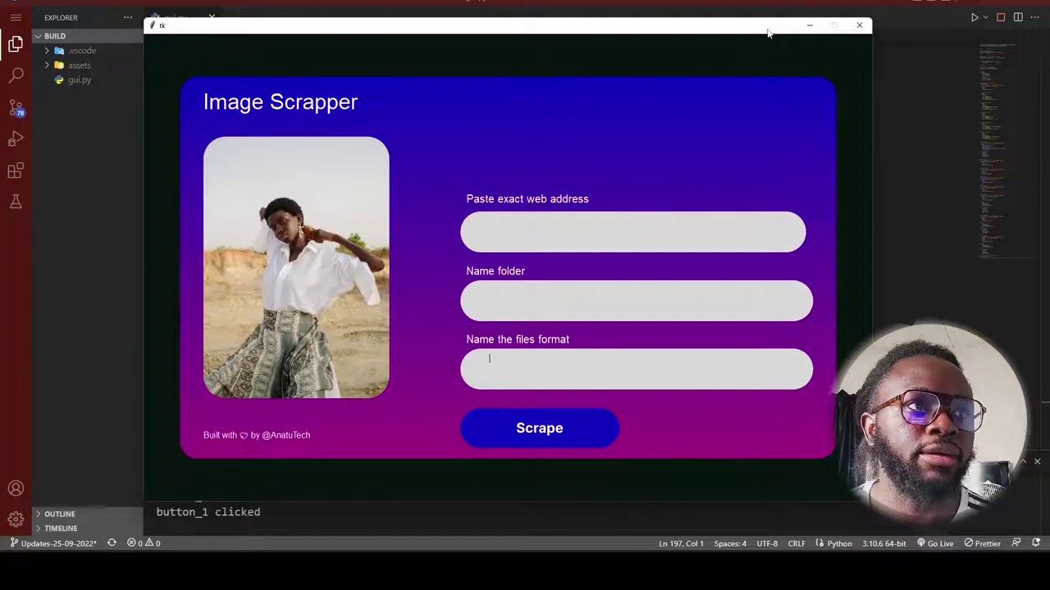
pyautogui.moveTo(769, 32); pyautogui.dragTo(763, 29)
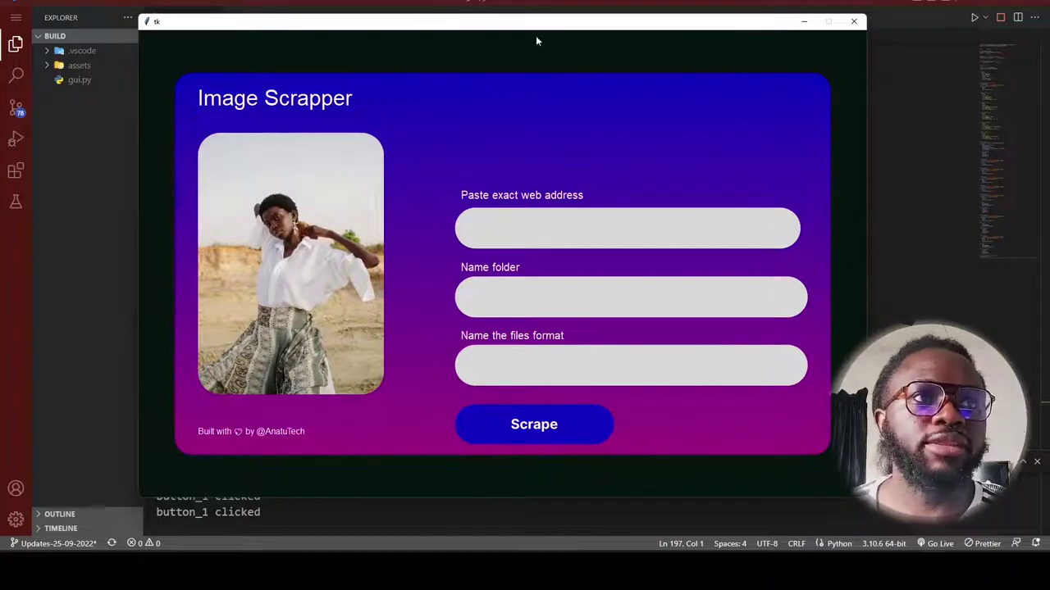
pyautogui.moveTo(536, 28); pyautogui.dragTo(543, 31)
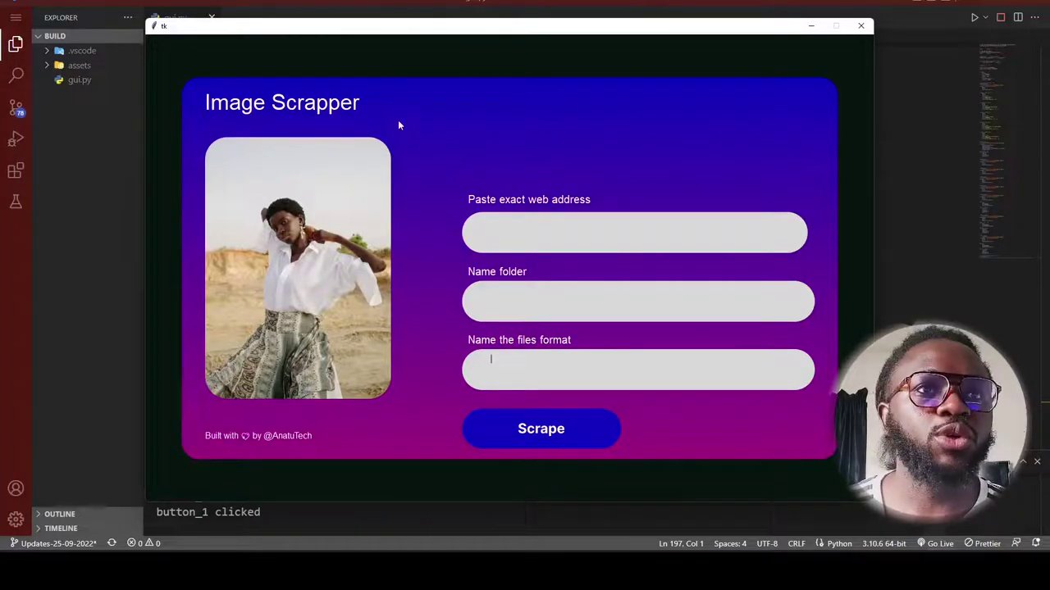
pyautogui.moveTo(439, 35)
pyautogui.mouseDown()
pyautogui.moveTo(478, 42)
pyautogui.moveTo(443, 44)
pyautogui.moveTo(468, 66)
pyautogui.moveTo(465, 30)
pyautogui.moveTo(473, 46)
pyautogui.moveTo(458, 34)
pyautogui.mouseUp()
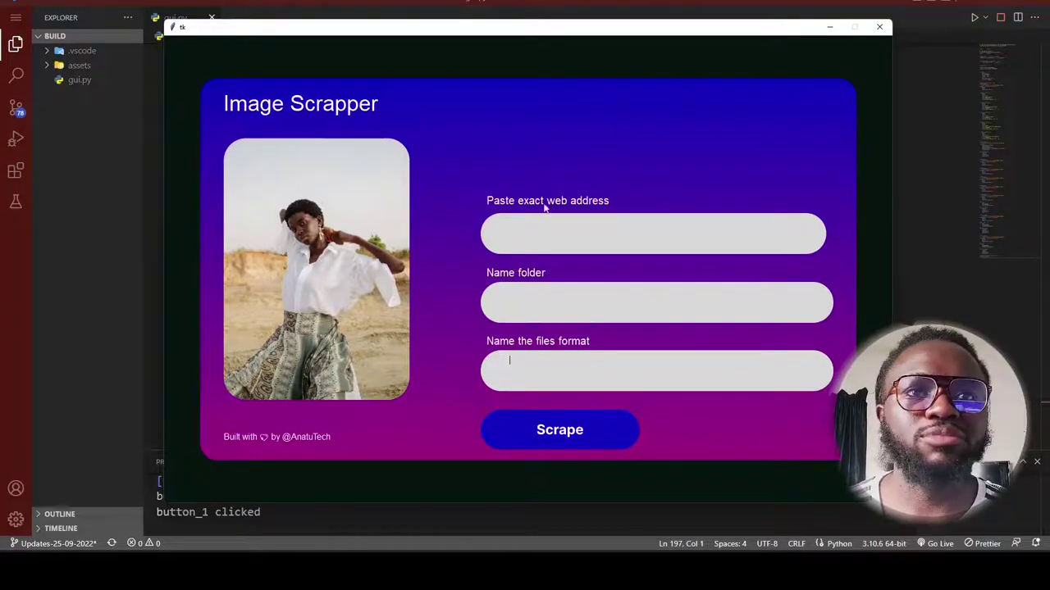
pyautogui.moveTo(541, 30)
pyautogui.mouseDown()
pyautogui.moveTo(545, 39)
pyautogui.moveTo(539, 29)
pyautogui.mouseUp()
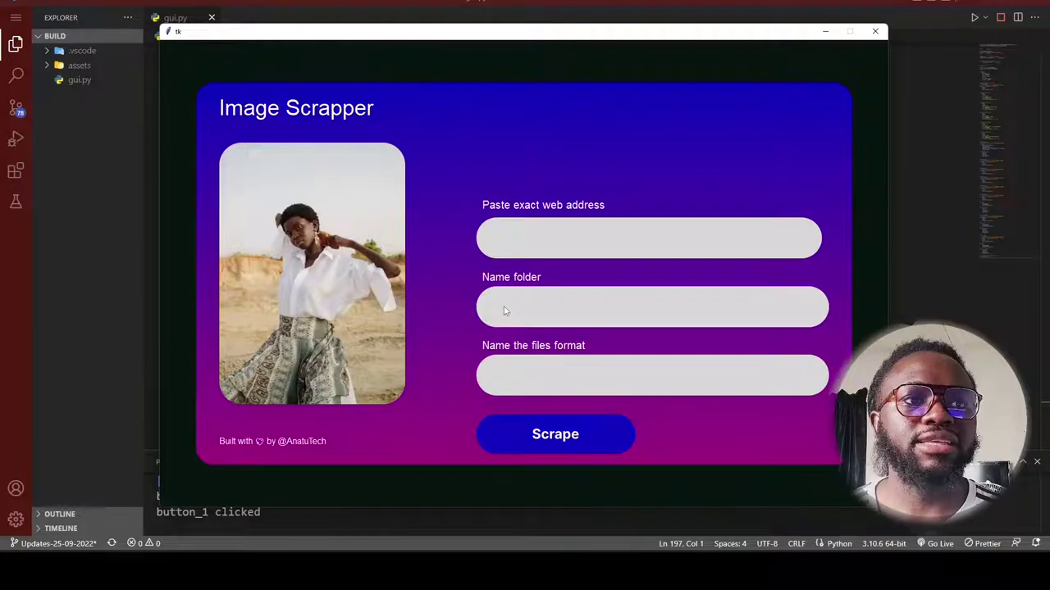
# Paste text into the web address, Name folder and files format inputs
pyautogui.hotkey('ctrl', 'v')
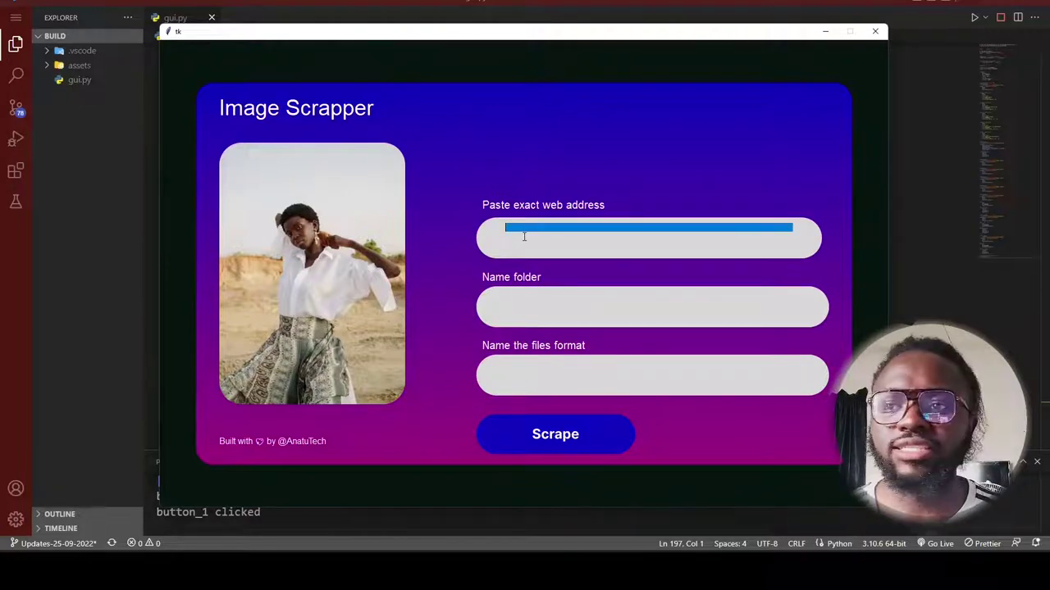
pyautogui.press('BackSpace')
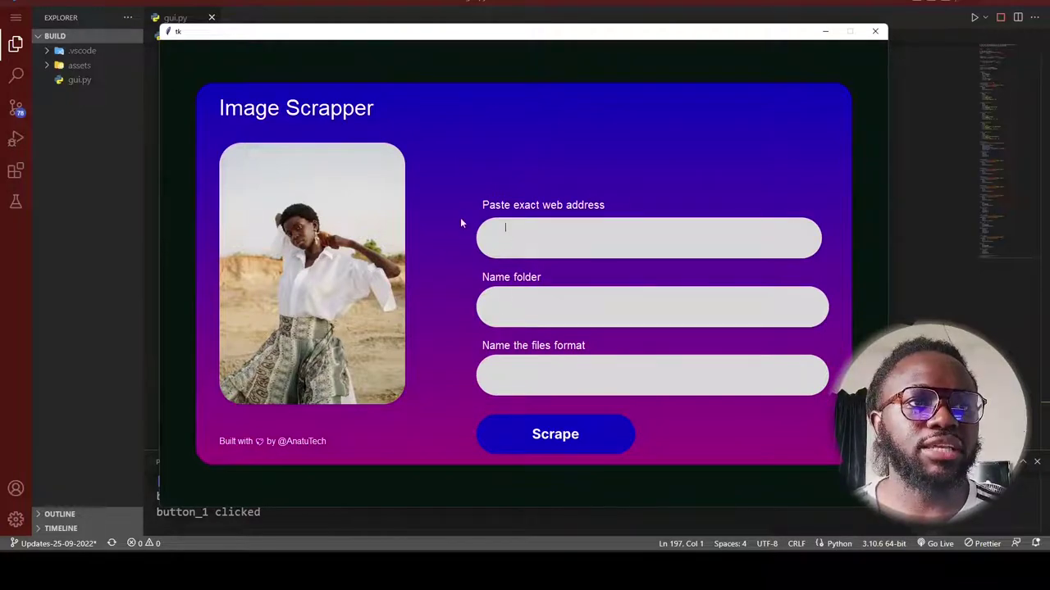
pyautogui.hotkey('ctrl', 'v')
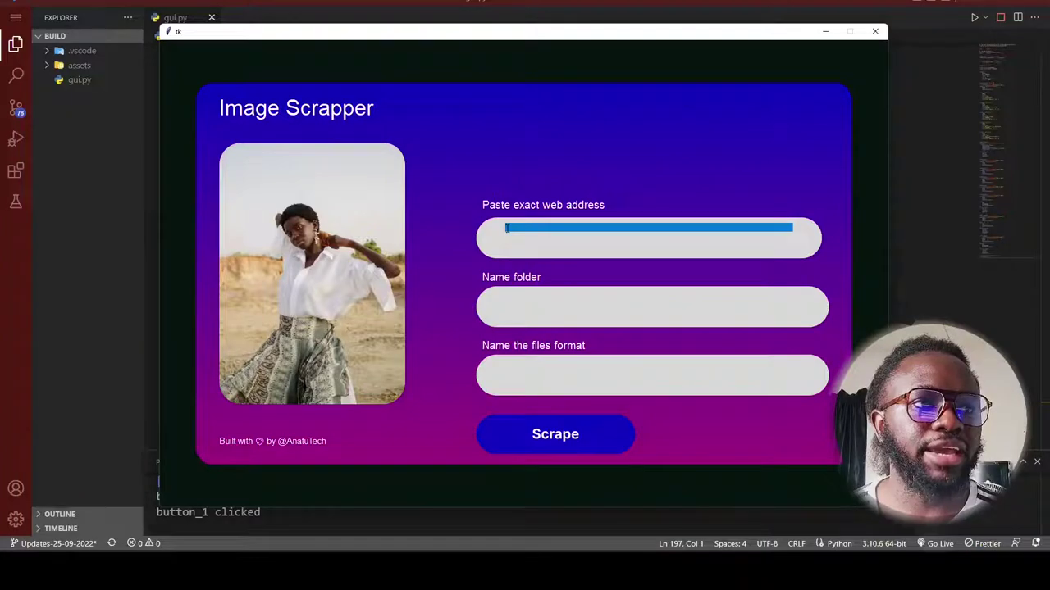
pyautogui.click(510, 301)
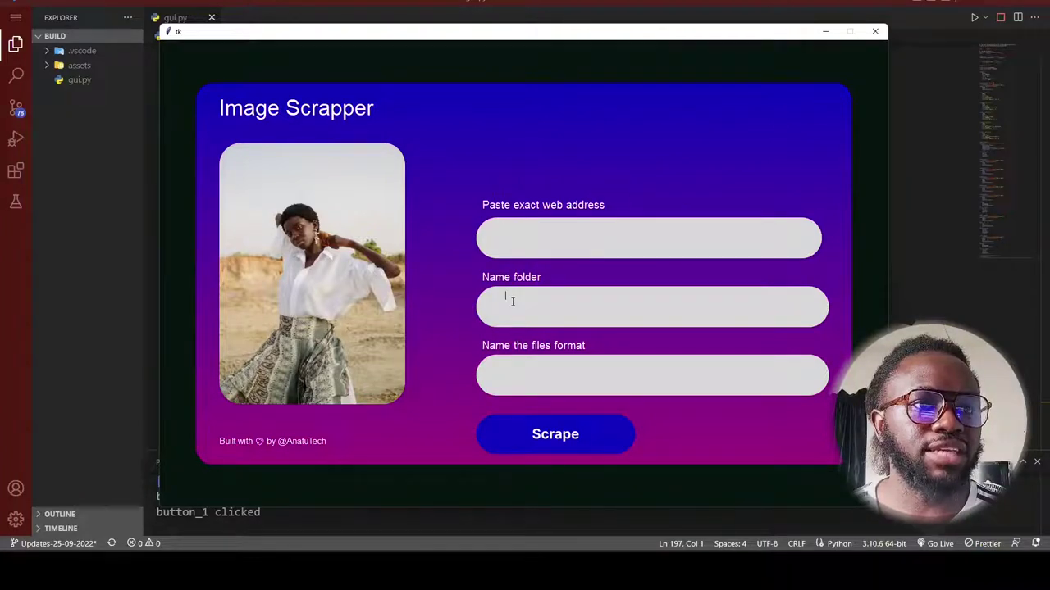
pyautogui.hotkey('ctrl', 'v')
pyautogui.click(519, 377)
pyautogui.hotkey('ctrl', 'v')
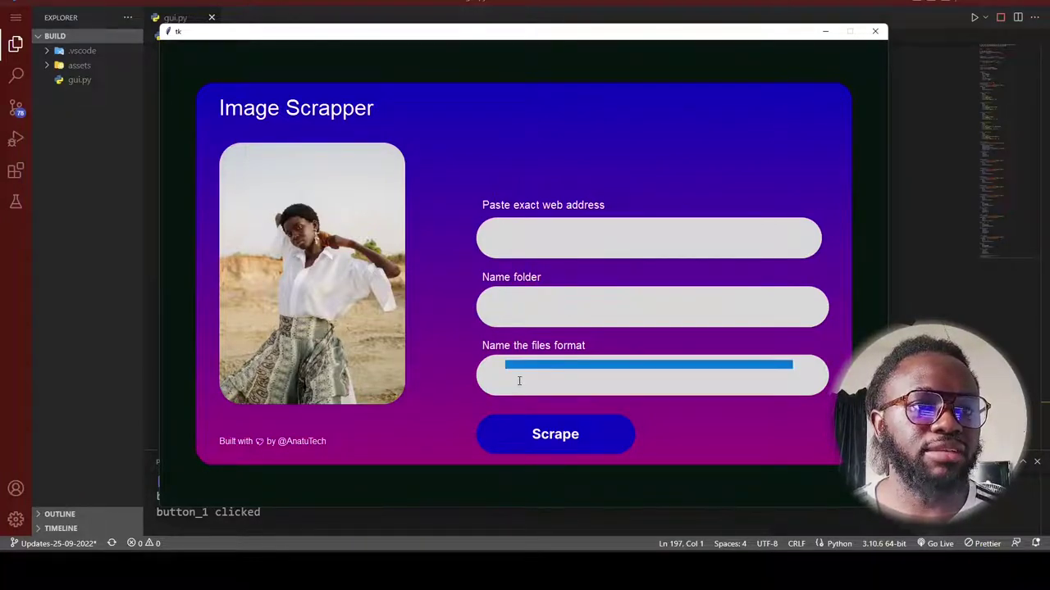
# Run Scrape twice, logging more 'button_1 clicked' lines in the terminal
pyautogui.click(534, 437)
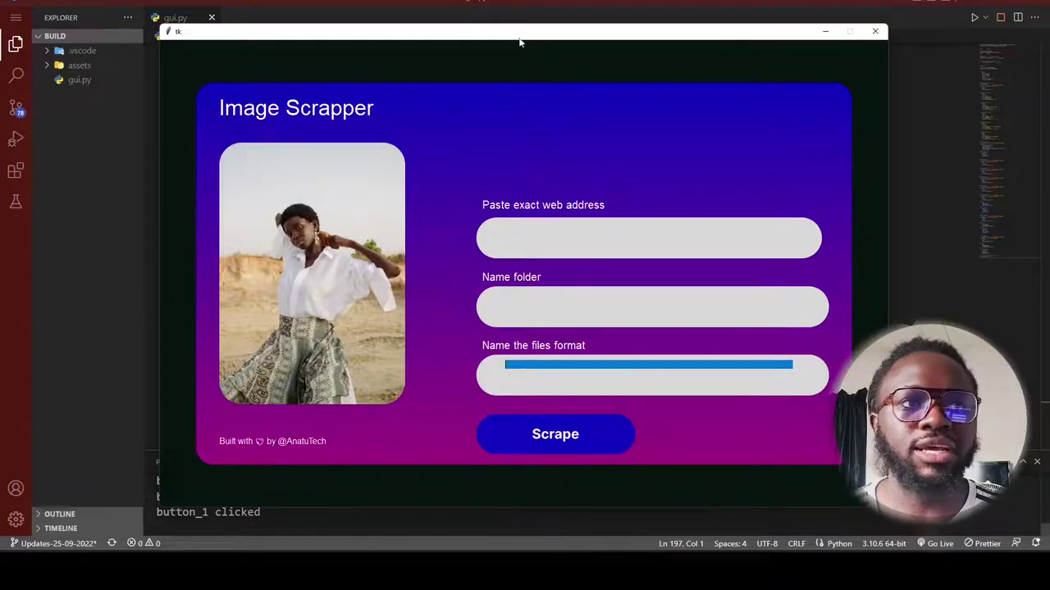
pyautogui.moveTo(503, 32); pyautogui.dragTo(503, 7)
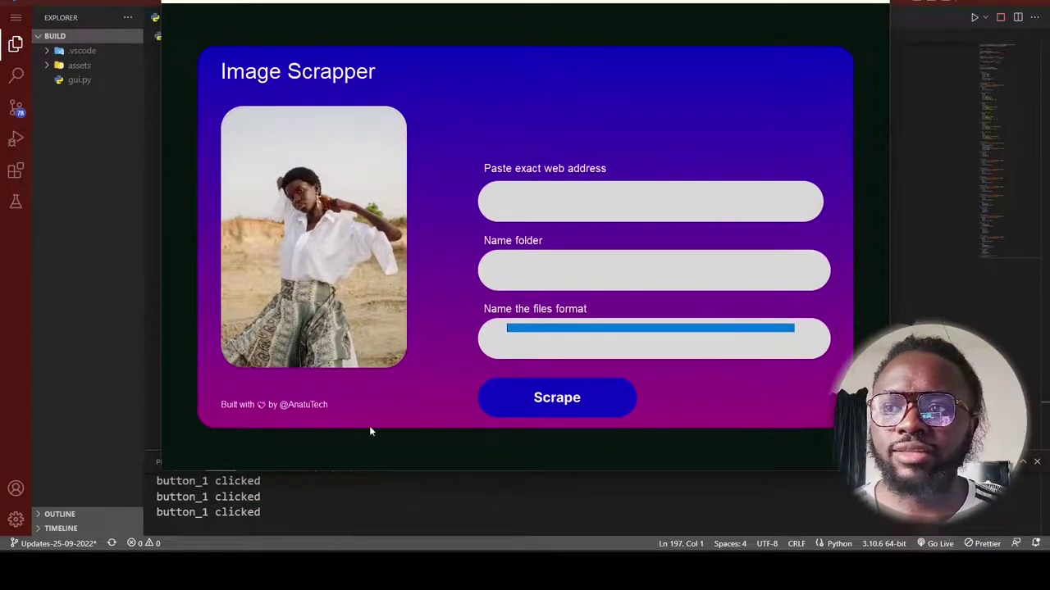
pyautogui.click(525, 397)
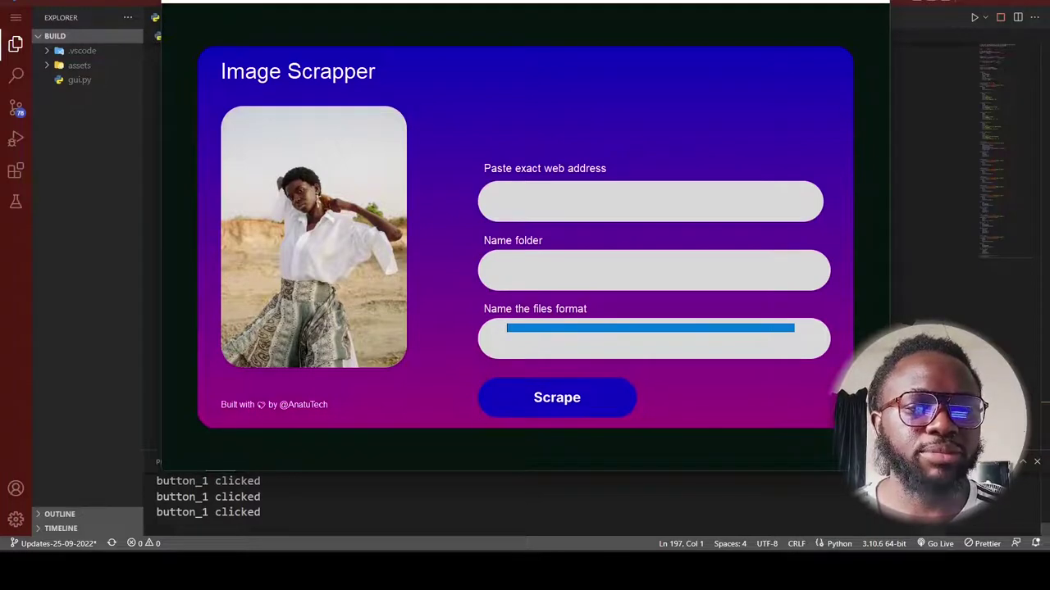
pyautogui.click(544, 334)
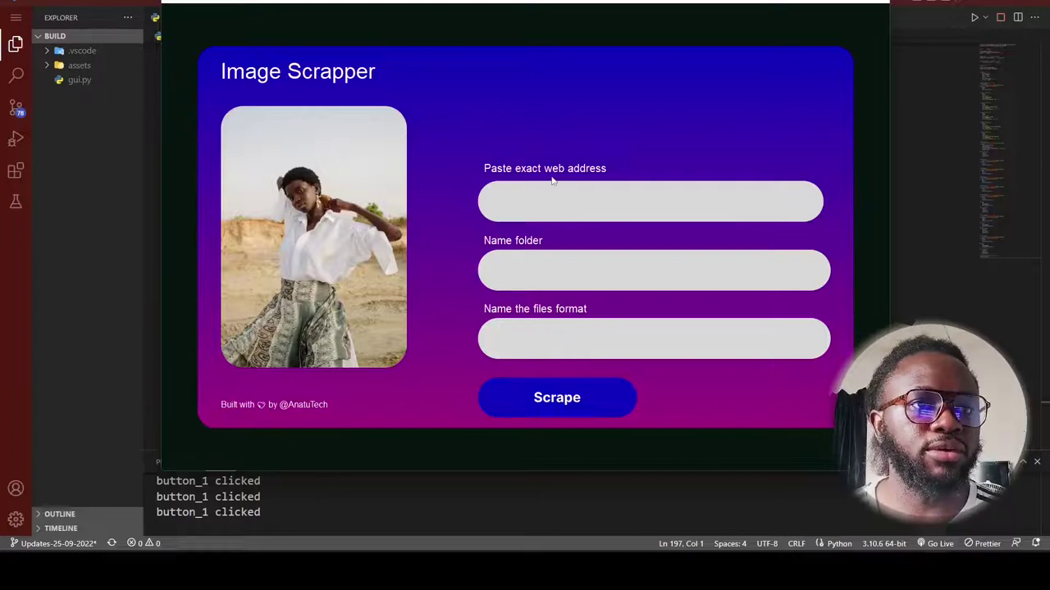
# Close the Image Scrapper app window to return to gui.py
pyautogui.moveTo(497, 2)
pyautogui.mouseDown()
pyautogui.moveTo(497, 14)
pyautogui.moveTo(510, 11)
pyautogui.mouseUp()
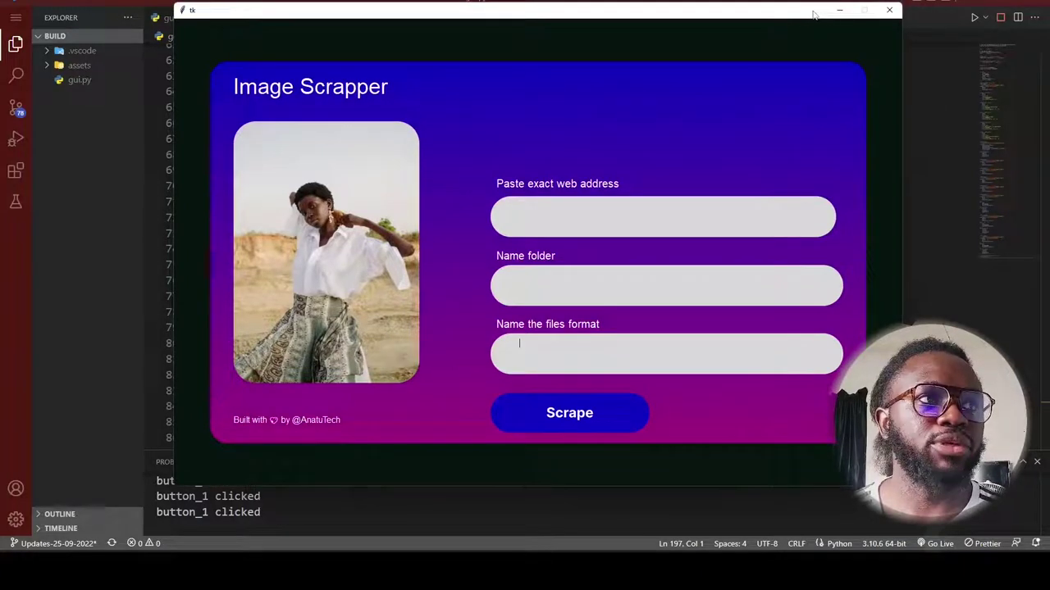
pyautogui.click(888, 7)
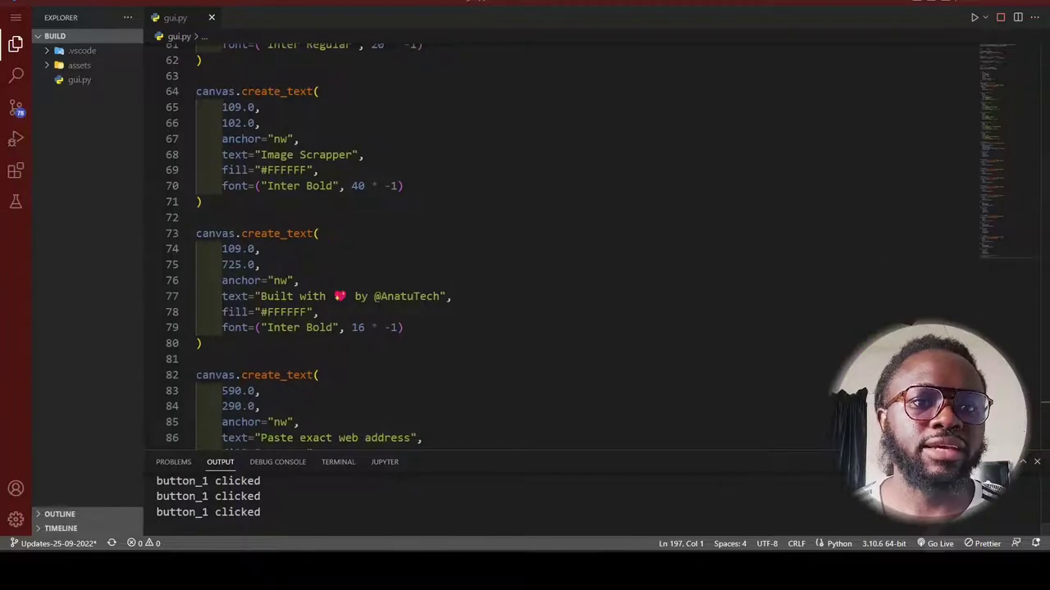
# Switch to the browser showing Tkinter-Designer's docs/instructions.md page
pyautogui.hotkey('alt', 'Tab')
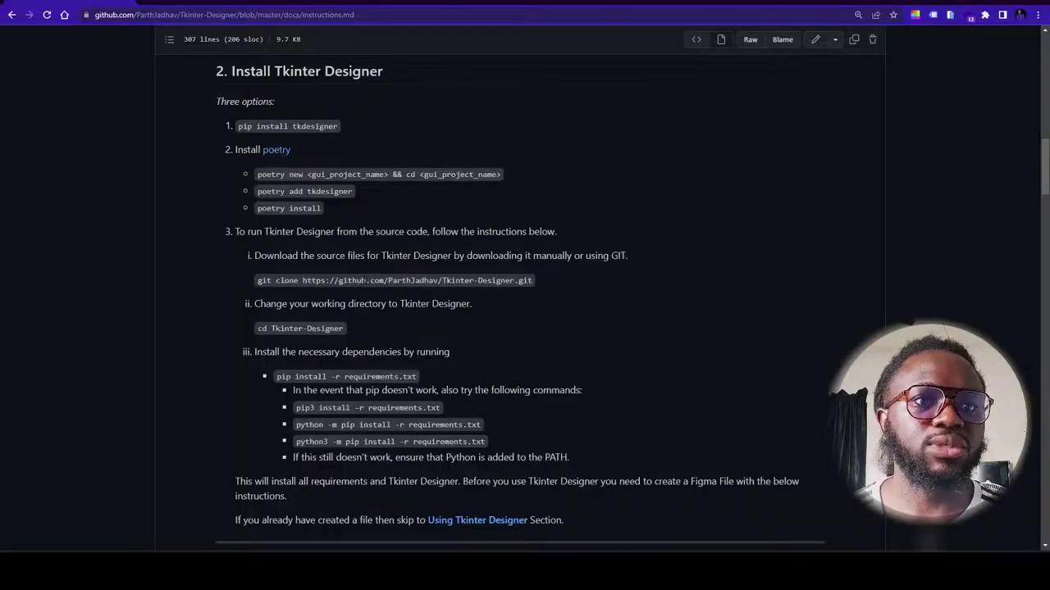
pyautogui.scroll(12, 518, 291)
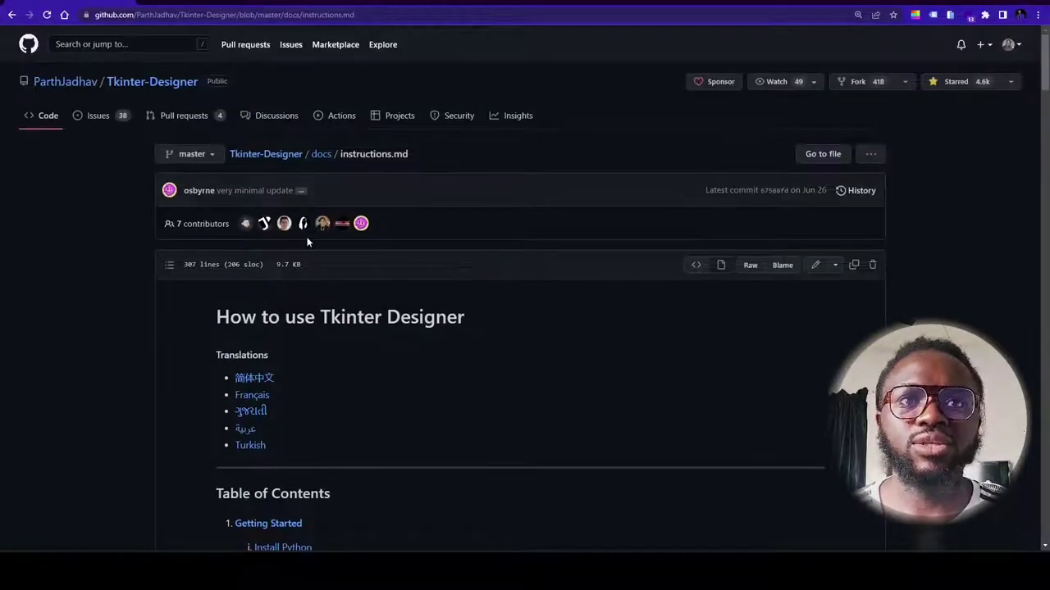
pyautogui.scroll(-2, 190, 61)
pyautogui.scroll(2, 343, 164)
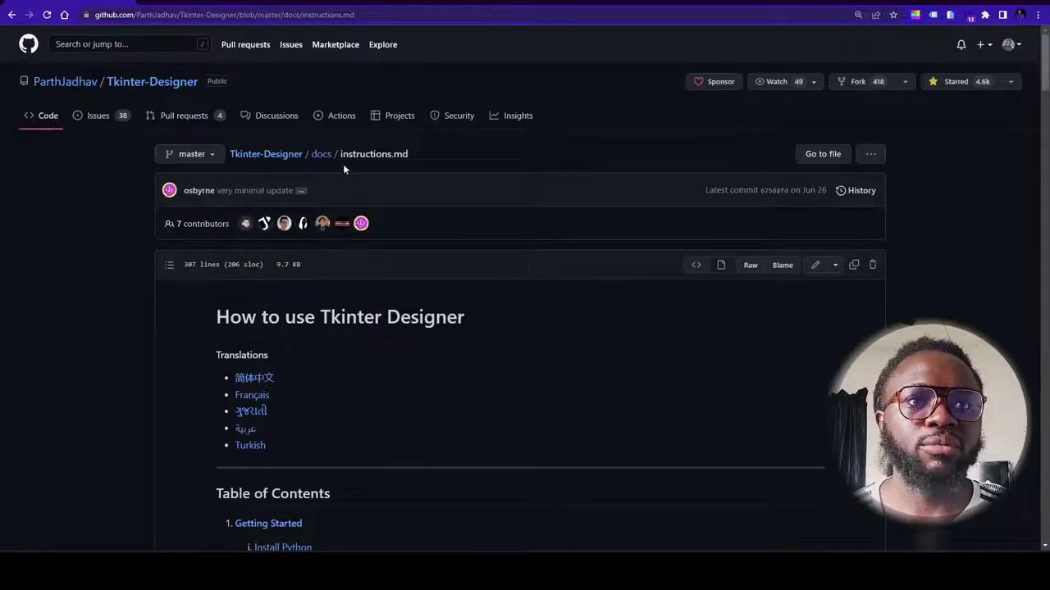
pyautogui.scroll(-2, 383, 184)
pyautogui.scroll(2, 391, 186)
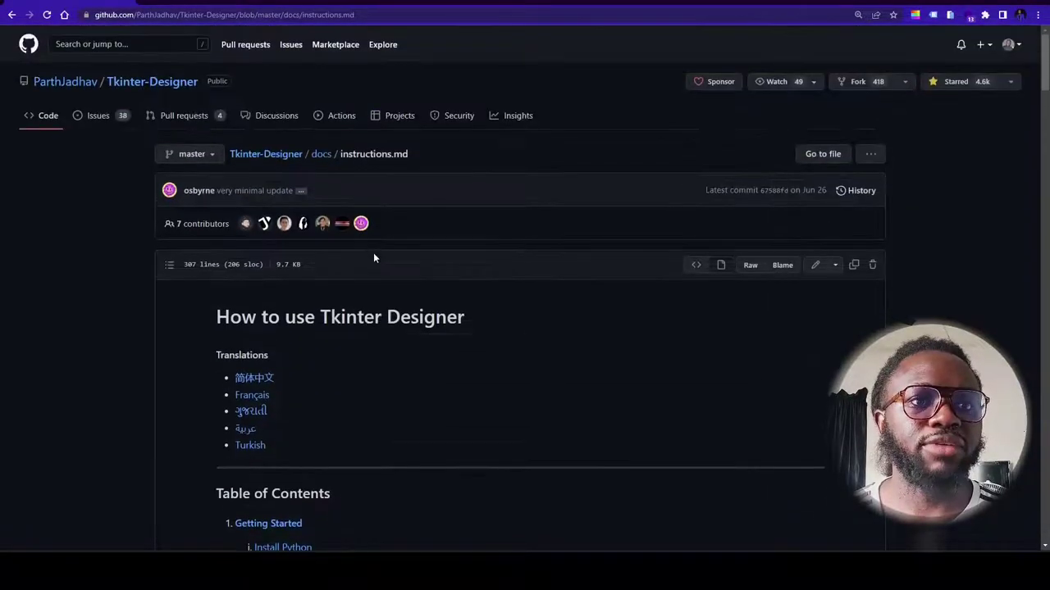
pyautogui.scroll(-1, 387, 189)
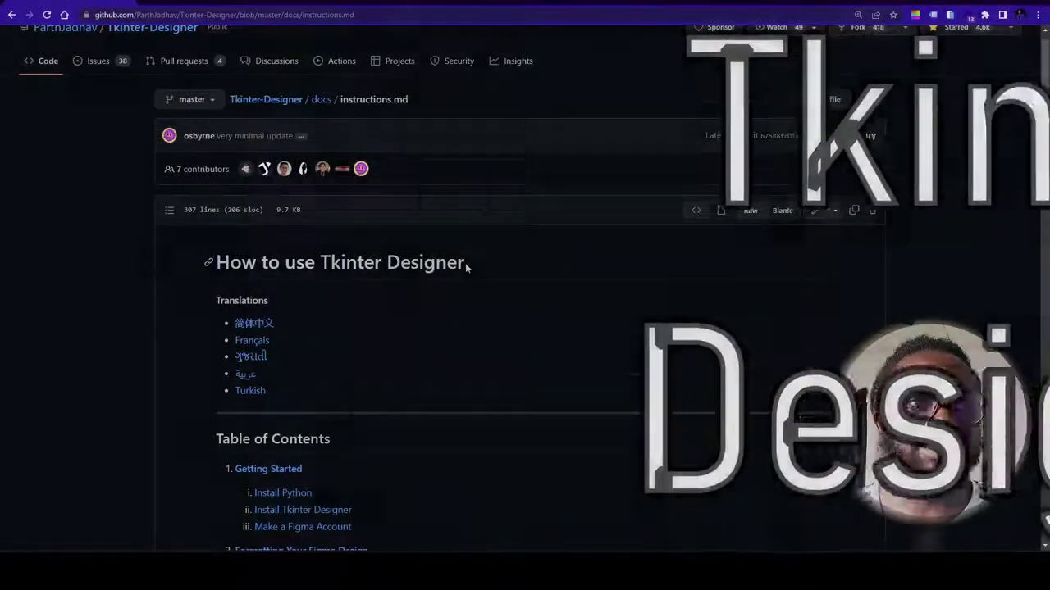
# Highlight words in the 'How to use Tkinter Designer' heading, then scroll to the Table of Contents
pyautogui.moveTo(465, 262); pyautogui.dragTo(319, 271)
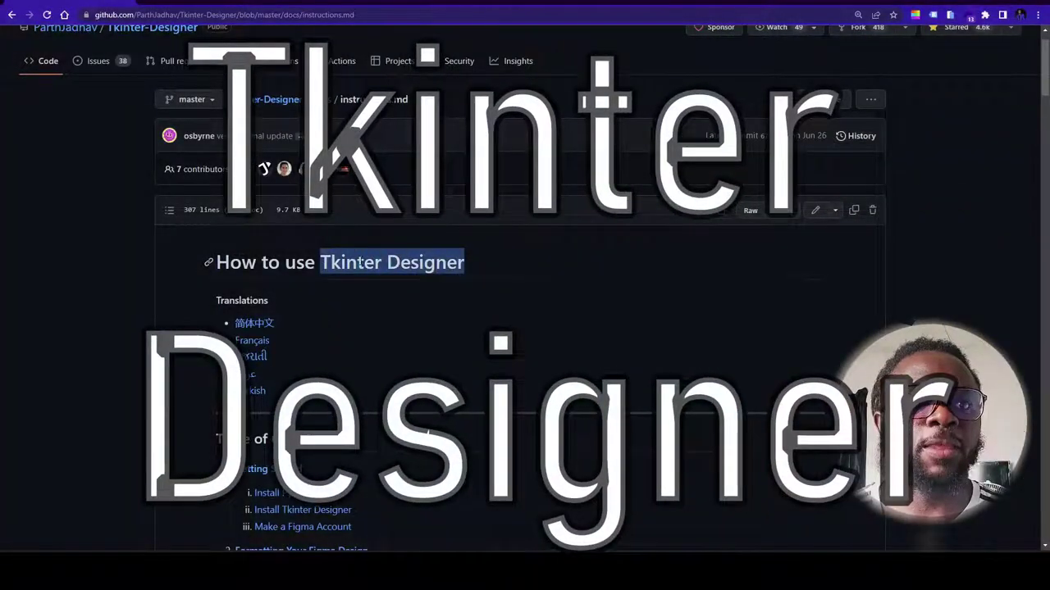
pyautogui.tripleClick(359, 263)
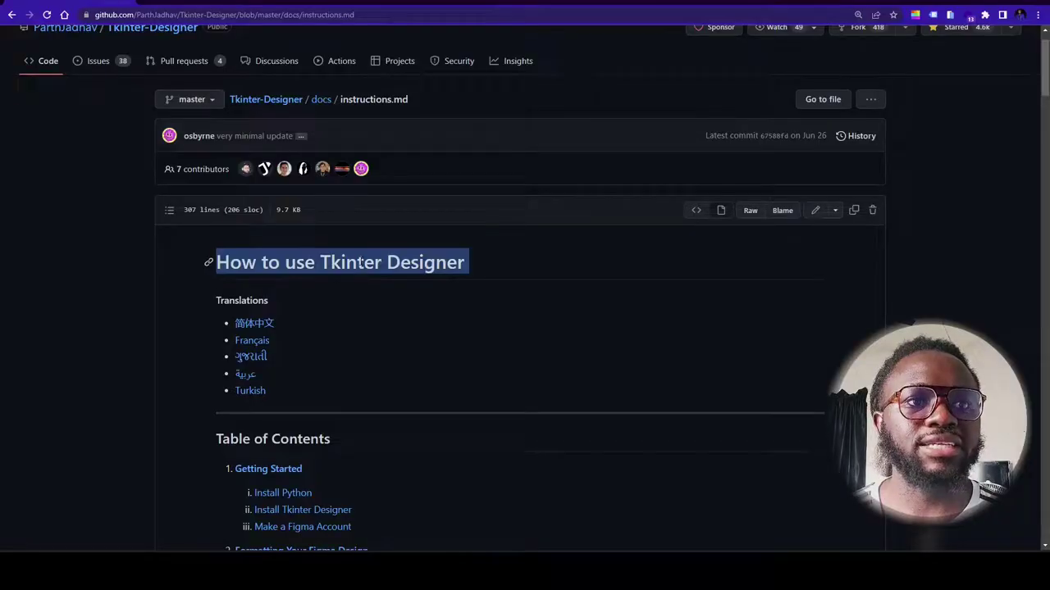
pyautogui.click(360, 262)
pyautogui.moveTo(382, 262); pyautogui.dragTo(319, 263)
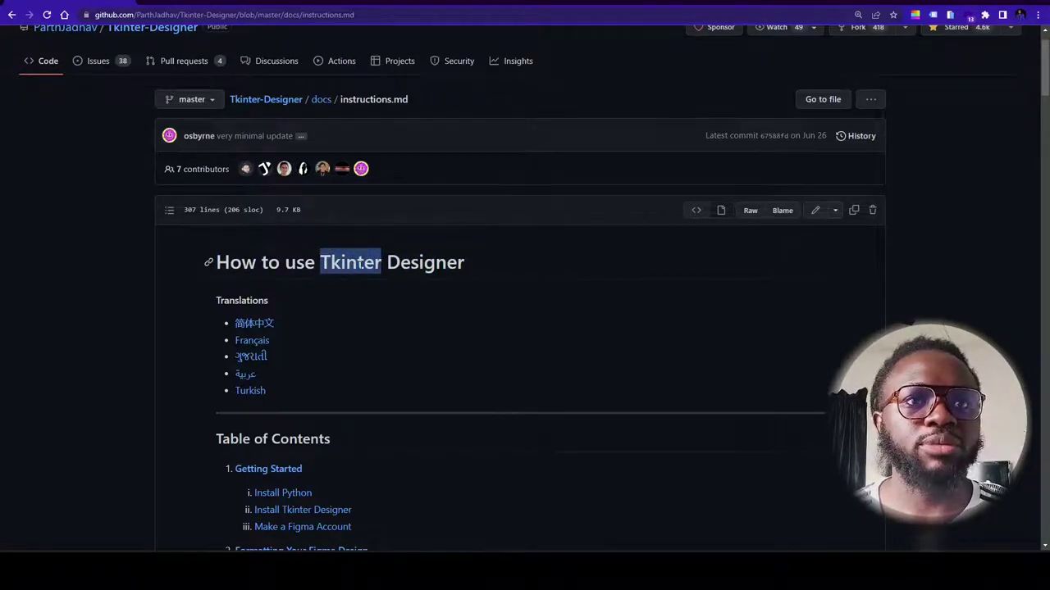
pyautogui.scroll(1, 362, 262)
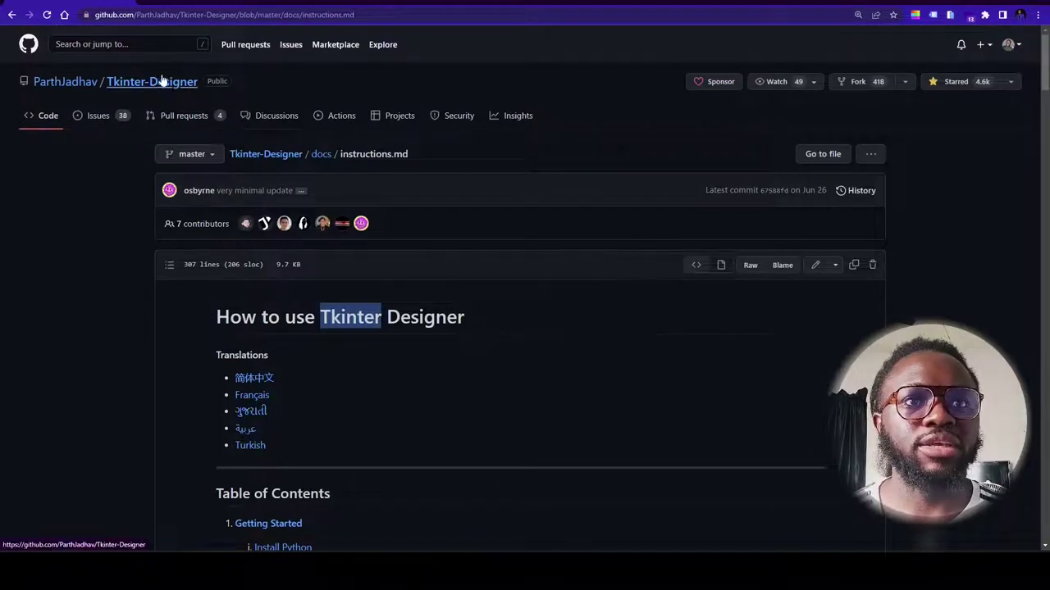
pyautogui.click(389, 317)
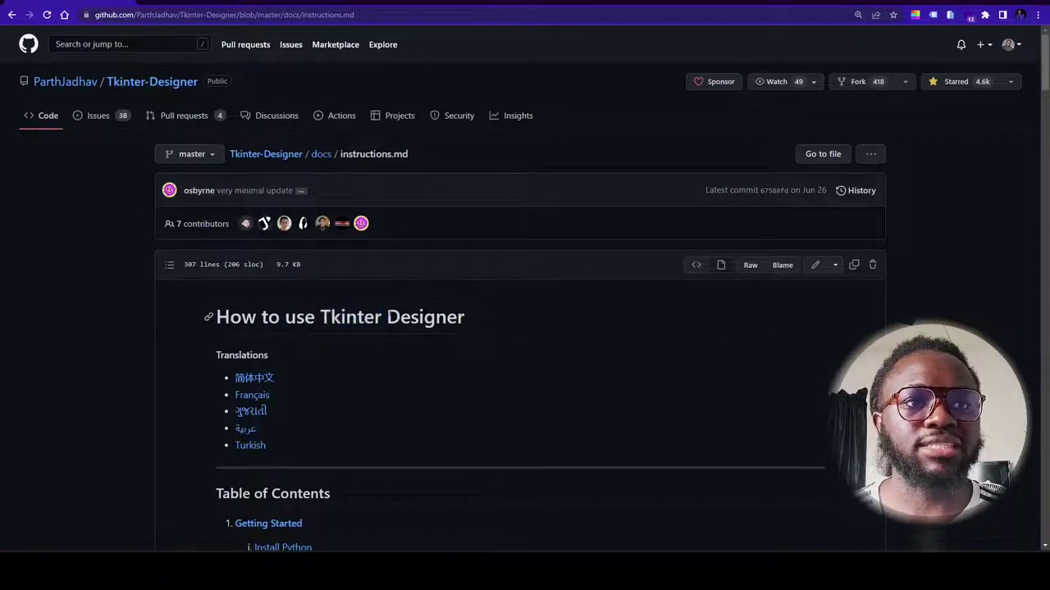
pyautogui.moveTo(320, 316); pyautogui.dragTo(385, 317)
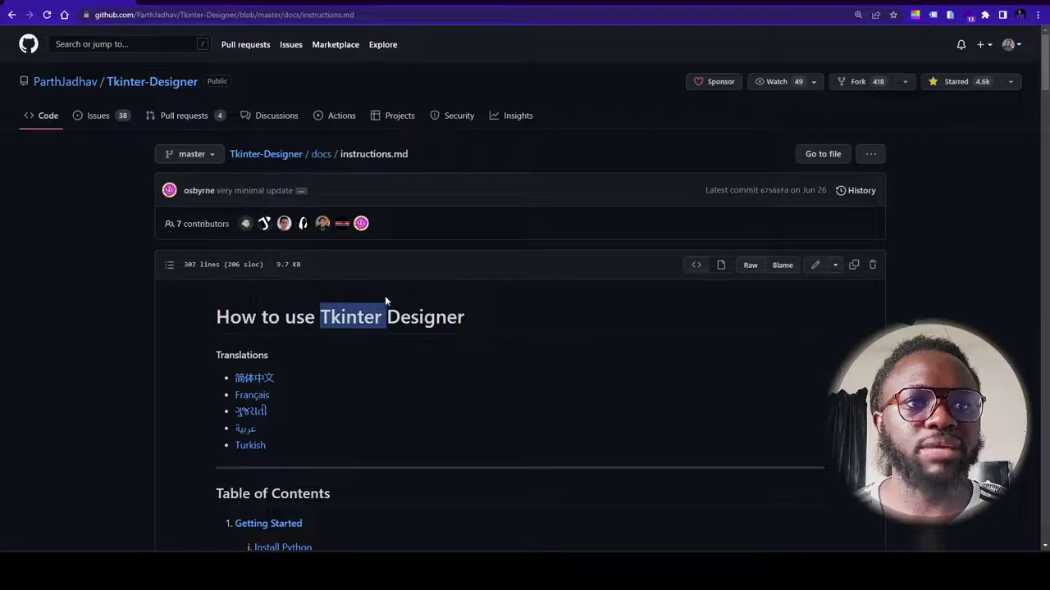
pyautogui.scroll(-1, 384, 295)
pyautogui.scroll(-3, 401, 300)
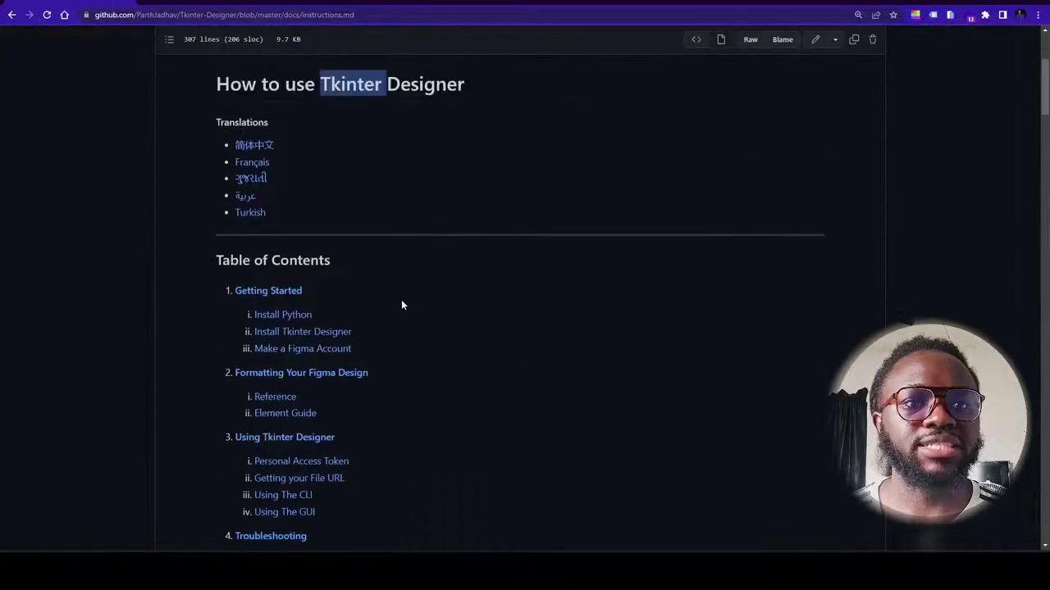
pyautogui.scroll(4, 401, 297)
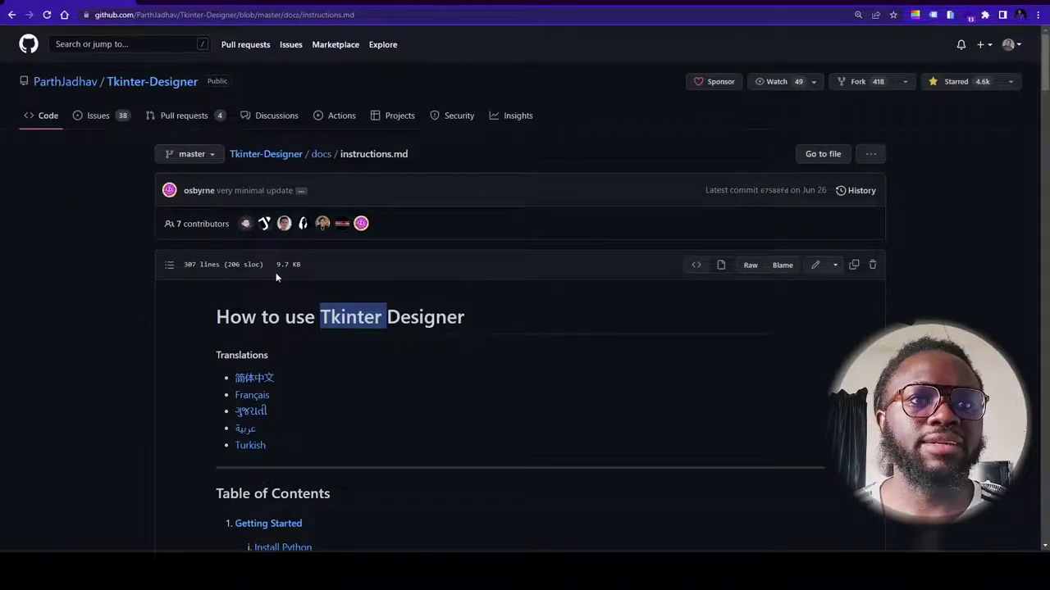
pyautogui.scroll(-2, 407, 377)
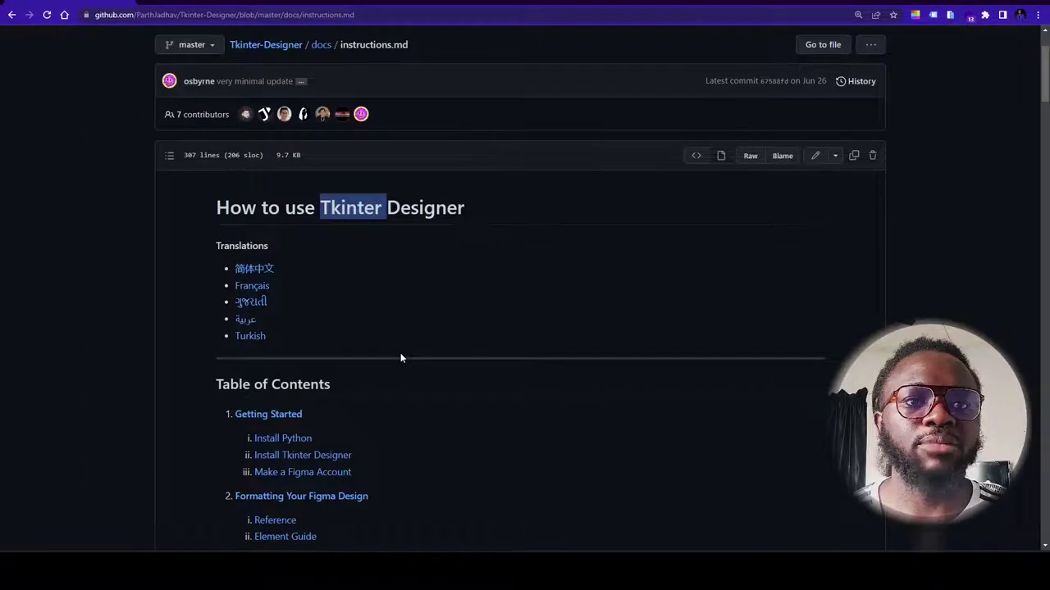
pyautogui.scroll(-2, 401, 358)
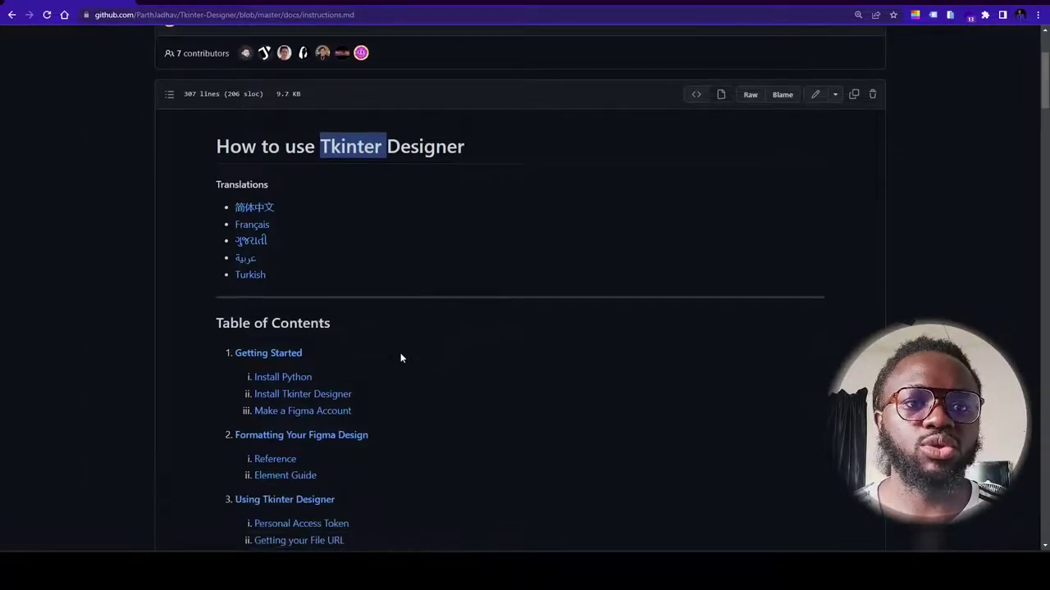
pyautogui.scroll(1, 401, 357)
pyautogui.scroll(3, 401, 353)
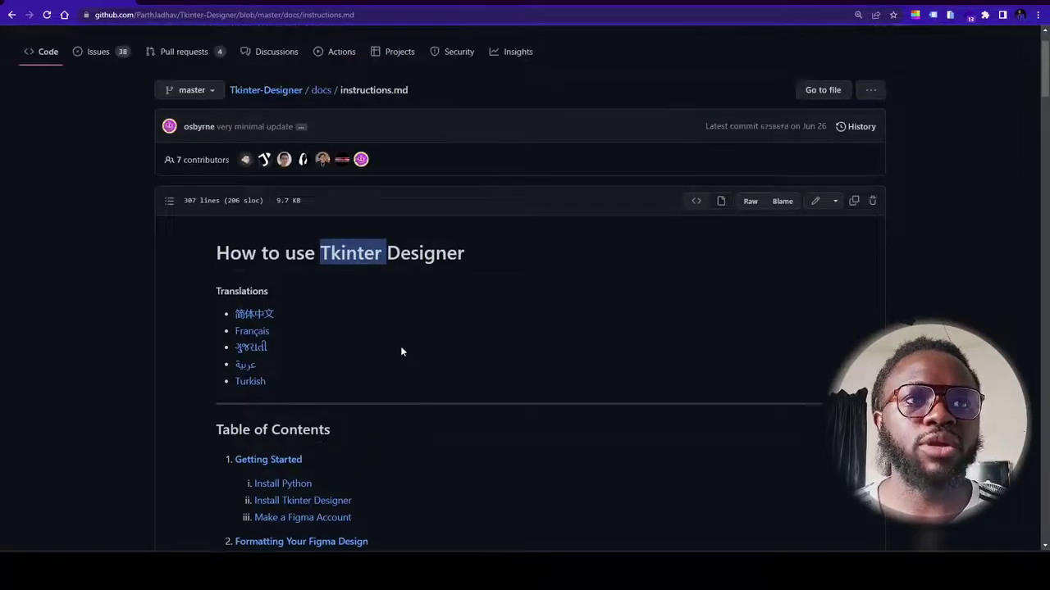
pyautogui.scroll(-3, 419, 356)
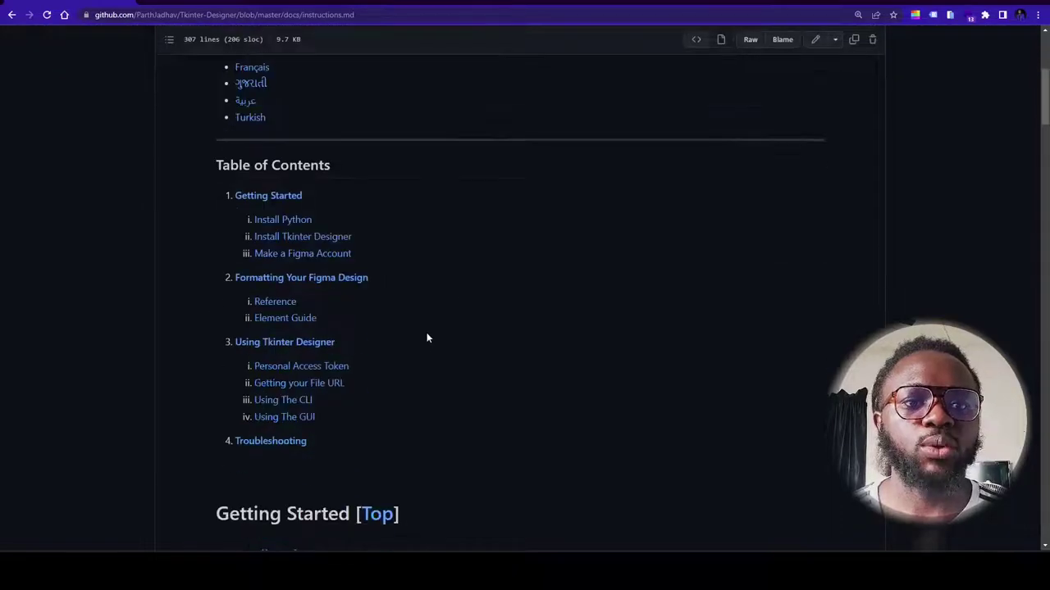
pyautogui.scroll(-4, 426, 334)
pyautogui.scroll(4, 513, 328)
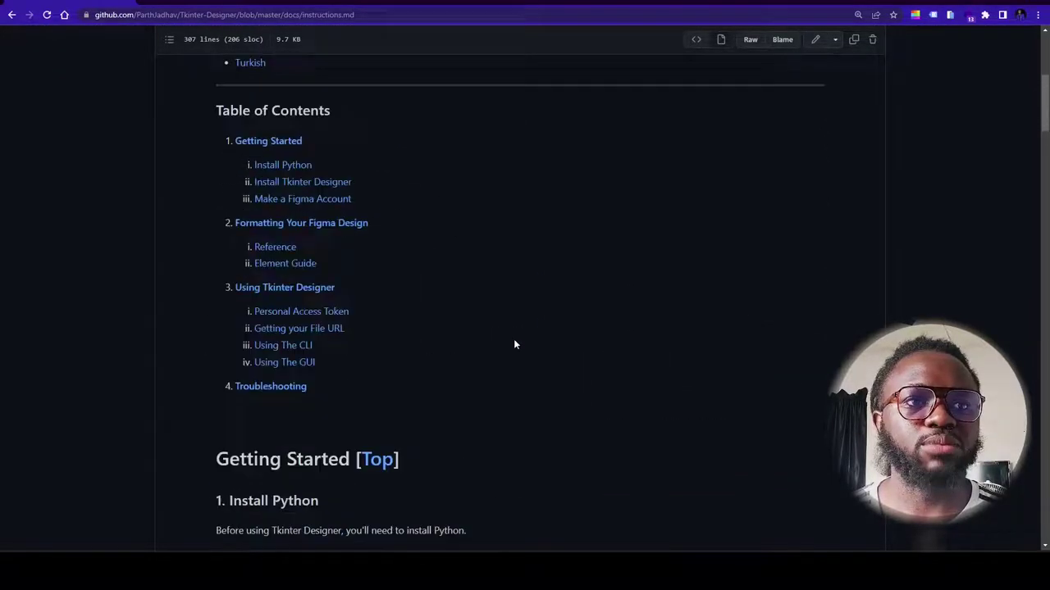
pyautogui.scroll(4, 514, 344)
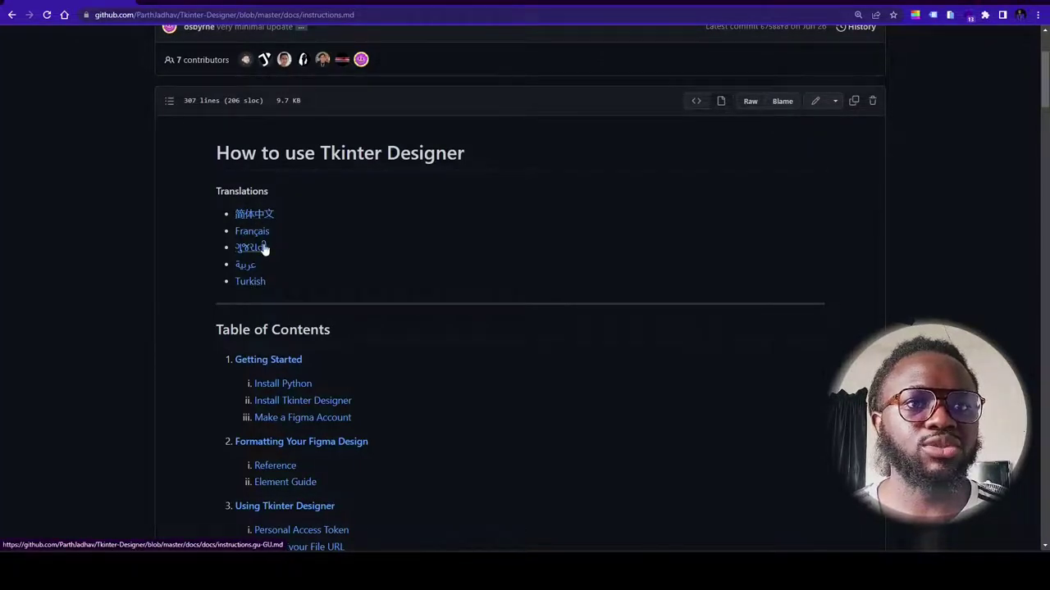
pyautogui.scroll(-3, 264, 249)
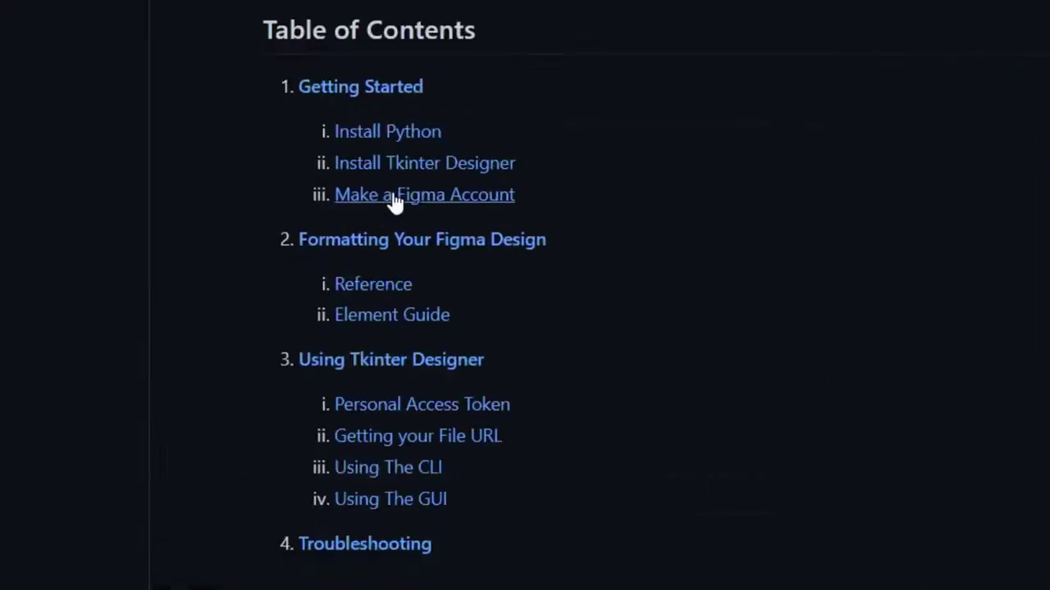
# Highlight the pip install tkdesigner command and the three poetry install commands
pyautogui.scroll(-10, 419, 215)
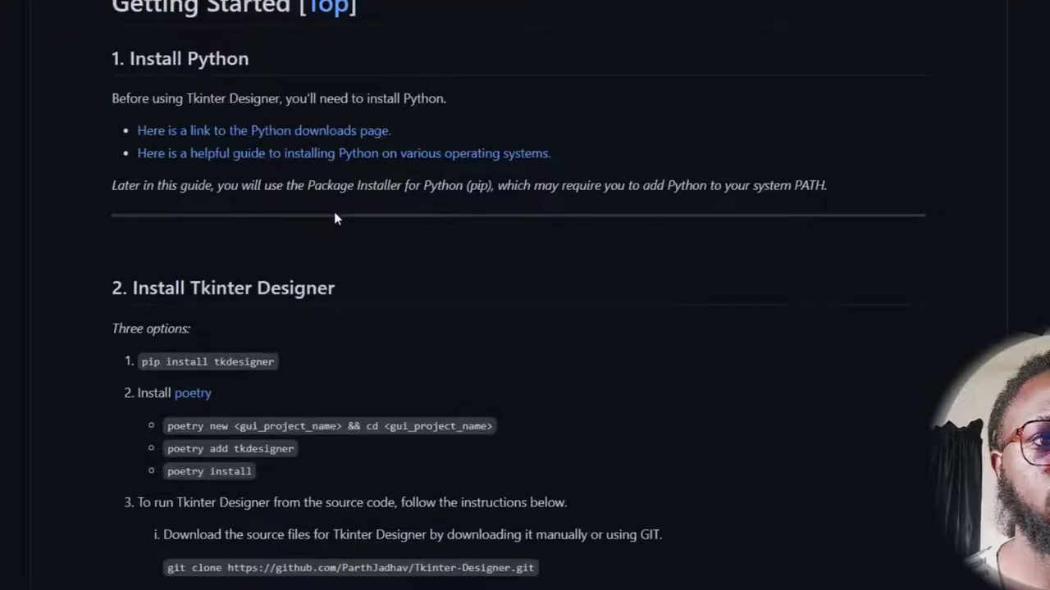
pyautogui.tripleClick(286, 127)
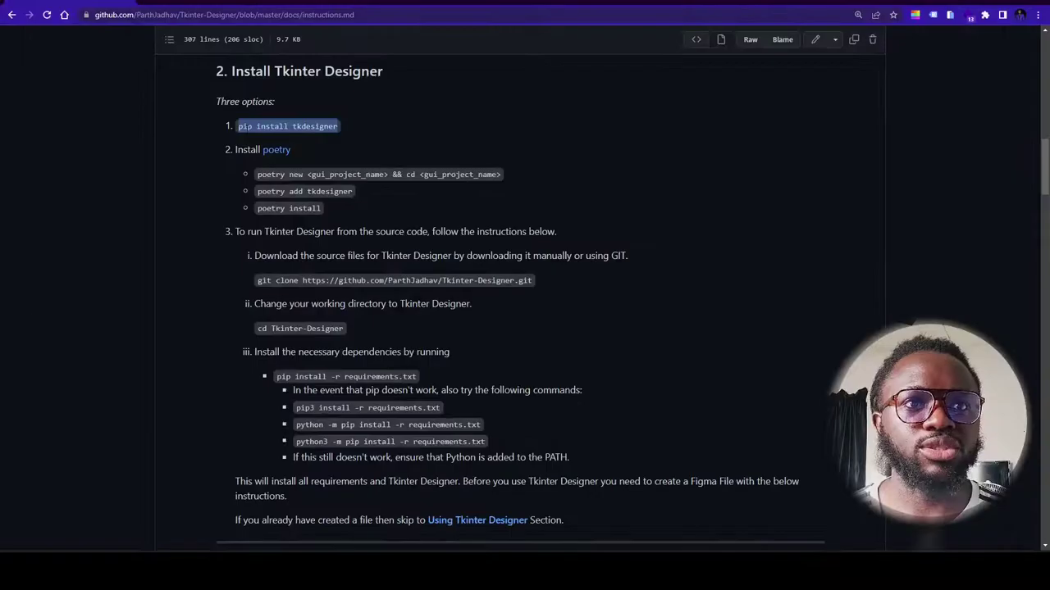
pyautogui.click(243, 126)
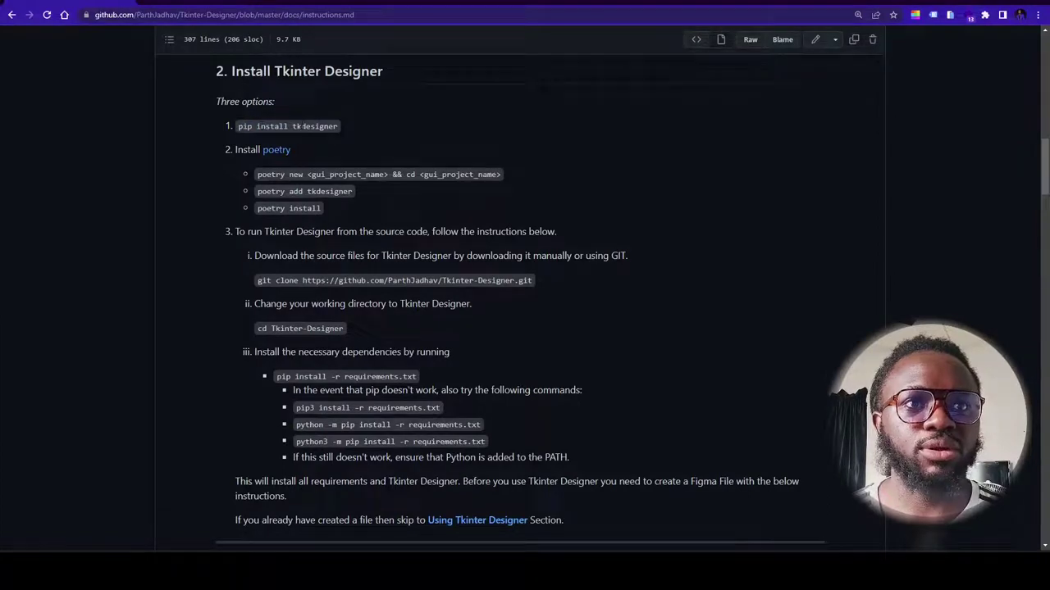
pyautogui.moveTo(262, 168); pyautogui.dragTo(323, 207)
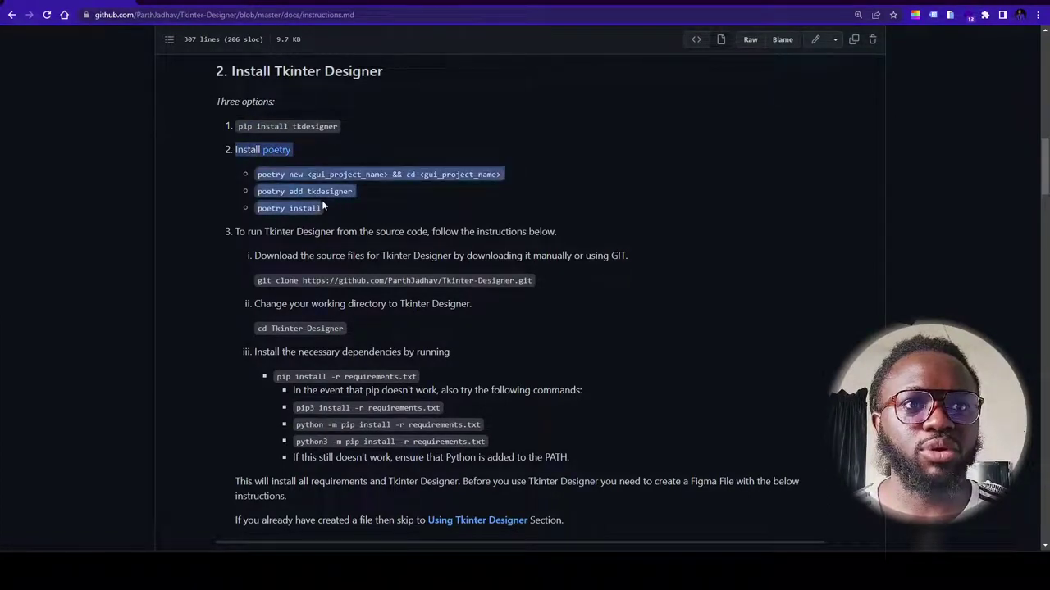
# Highlight the source-install steps, then scroll to '3. Make a Figma Account'
pyautogui.scroll(-2, 334, 214)
pyautogui.moveTo(234, 123); pyautogui.dragTo(620, 351)
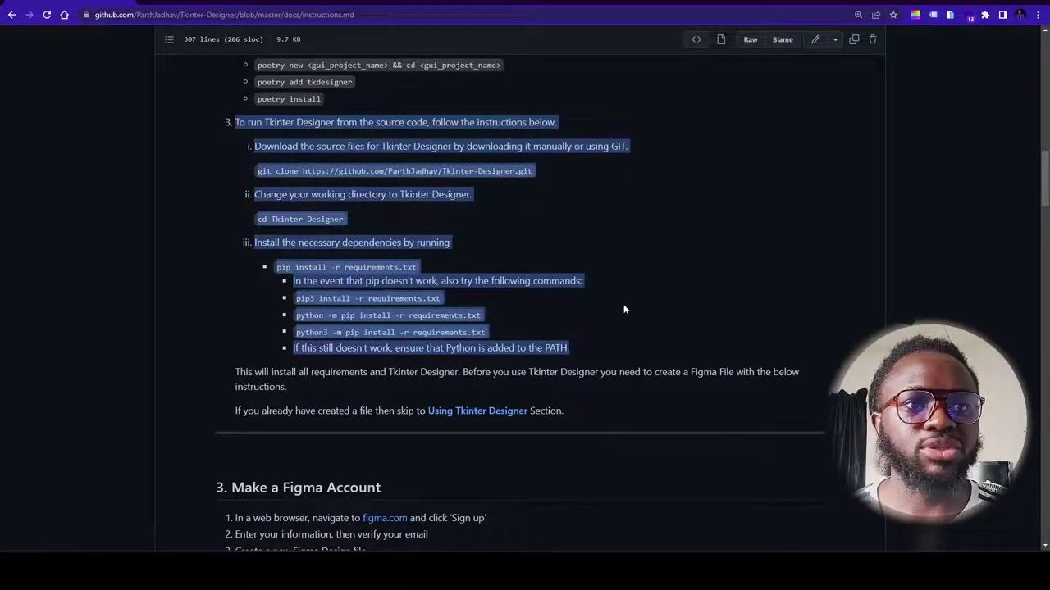
pyautogui.click(531, 273)
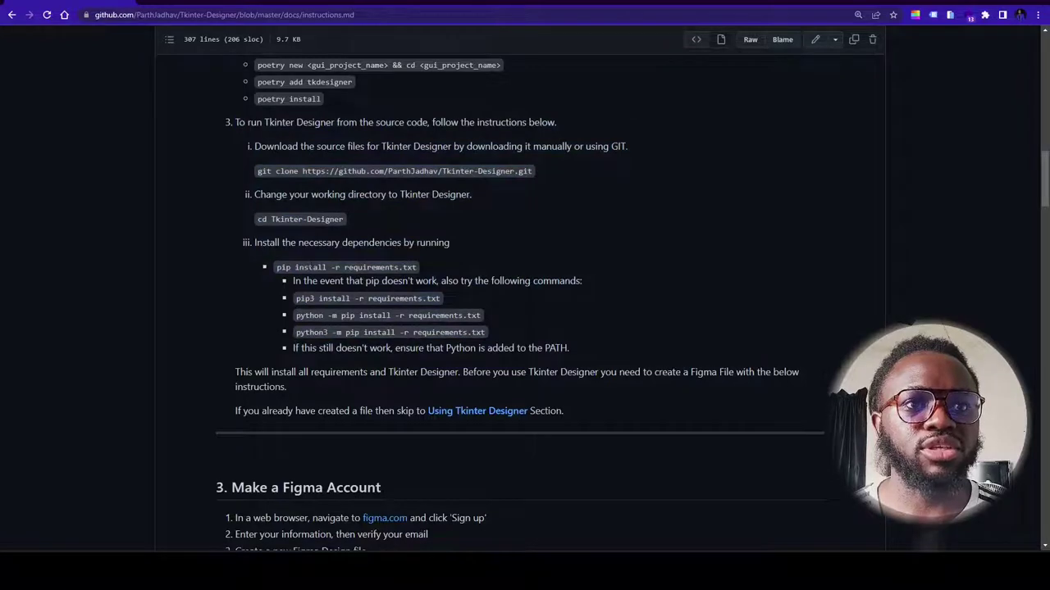
pyautogui.scroll(2, 525, 287)
pyautogui.moveTo(235, 231); pyautogui.dragTo(541, 482)
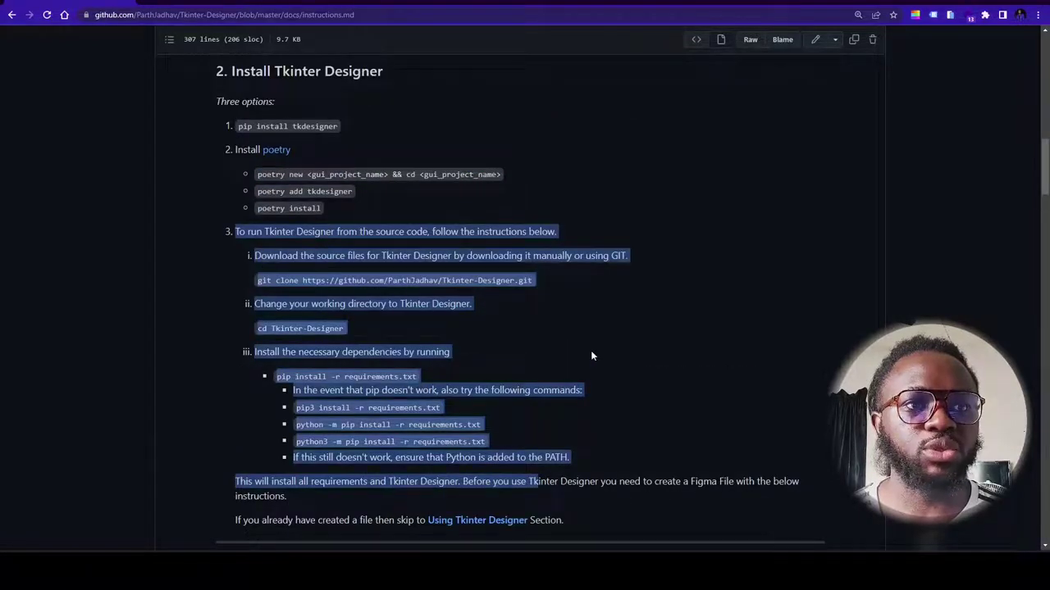
pyautogui.click(458, 304)
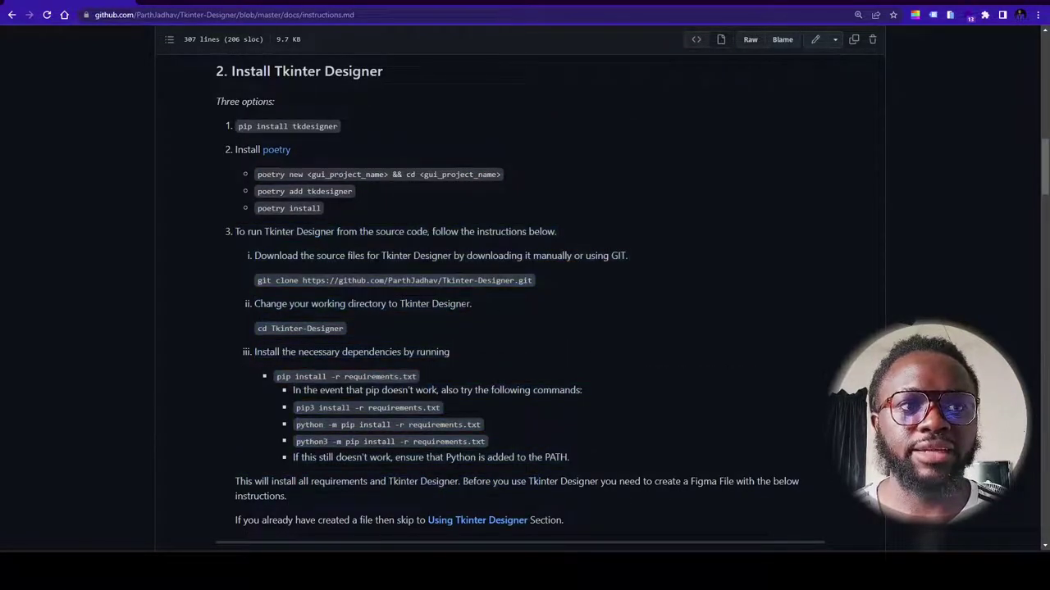
pyautogui.scroll(-4, 332, 286)
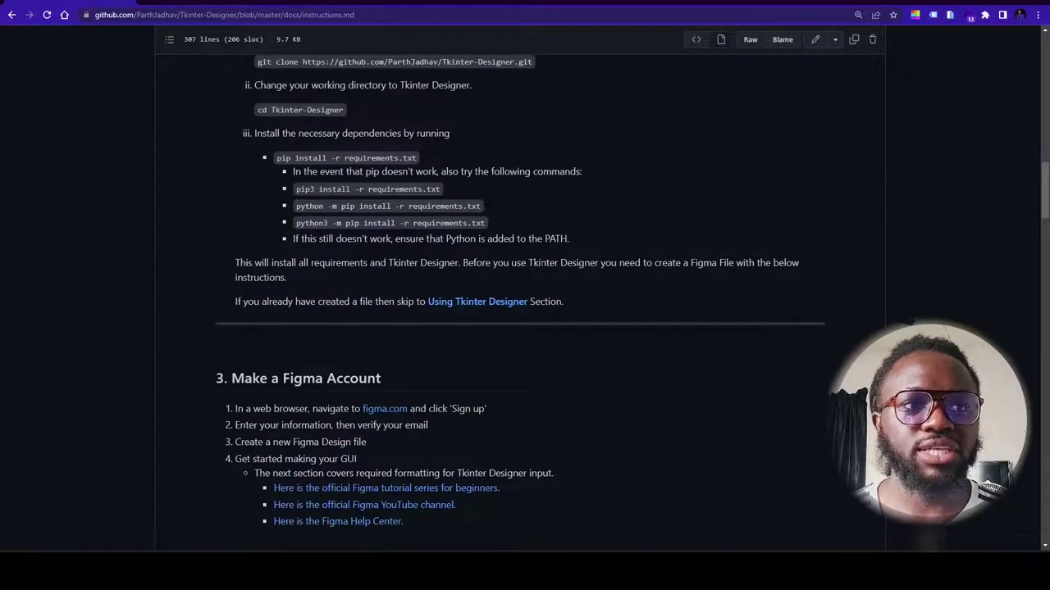
# Scroll past 'Make a Figma Account' down to the 'Naming is Important' table
pyautogui.scroll(-3, 558, 289)
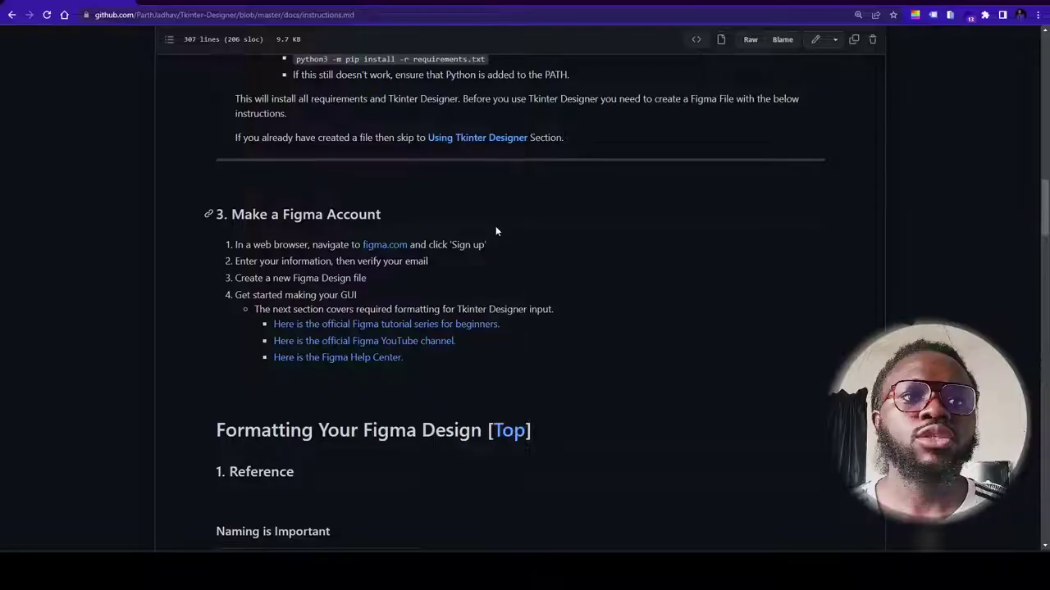
pyautogui.scroll(-6, 495, 225)
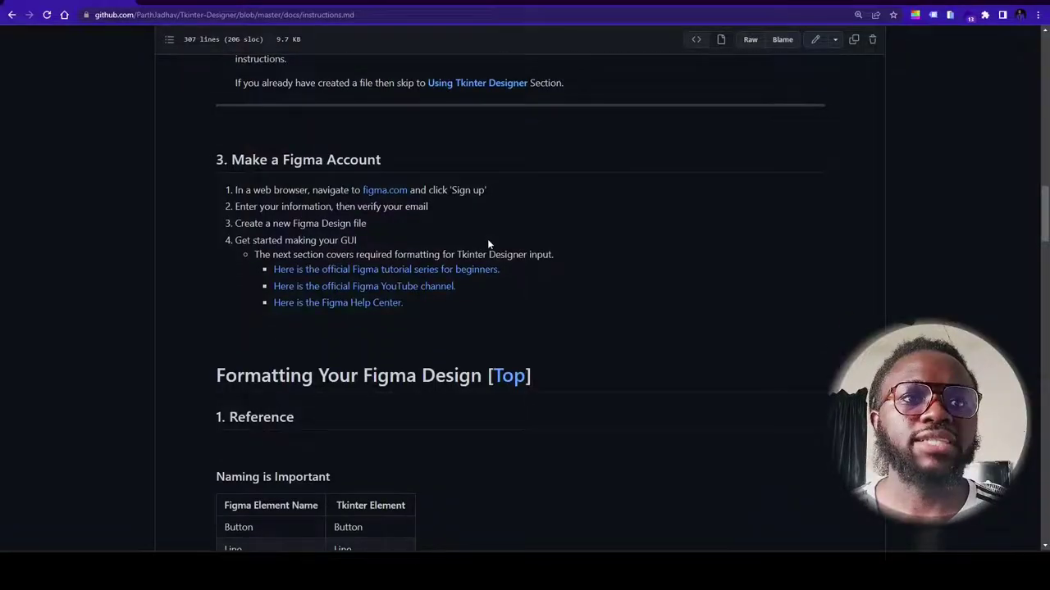
pyautogui.scroll(3, 500, 290)
pyautogui.scroll(-3, 604, 120)
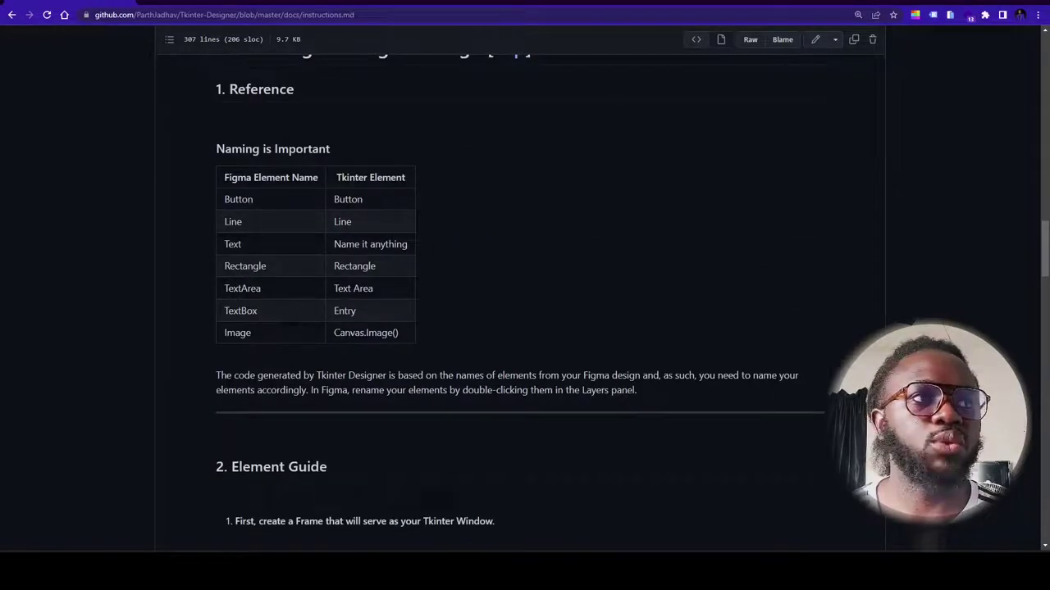
# Minimize the browser and bring the Figma 'Join Us!' design window forward
pyautogui.click(989, 4)
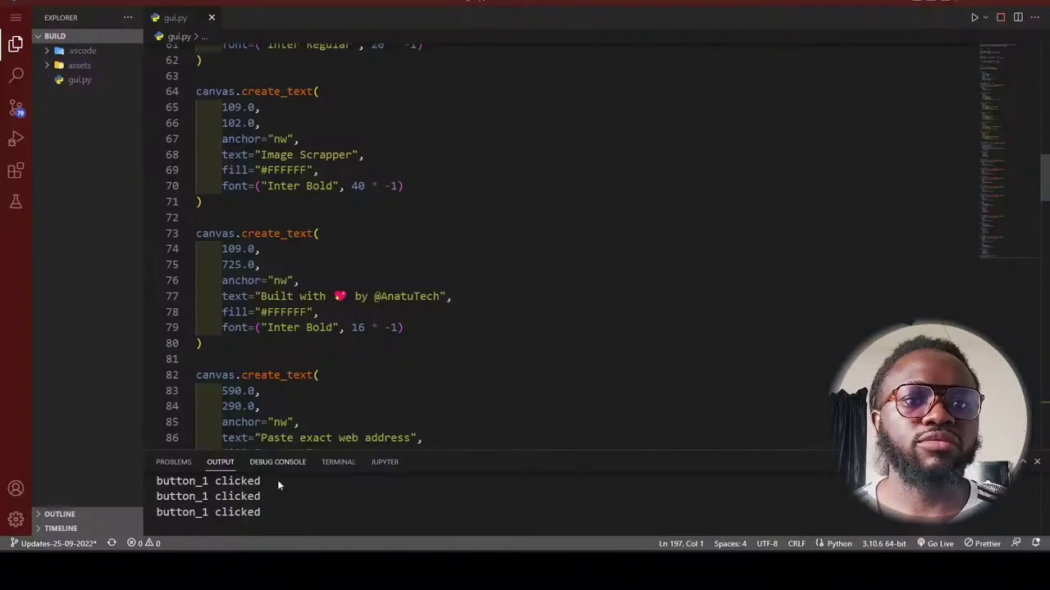
pyautogui.click(244, 505)
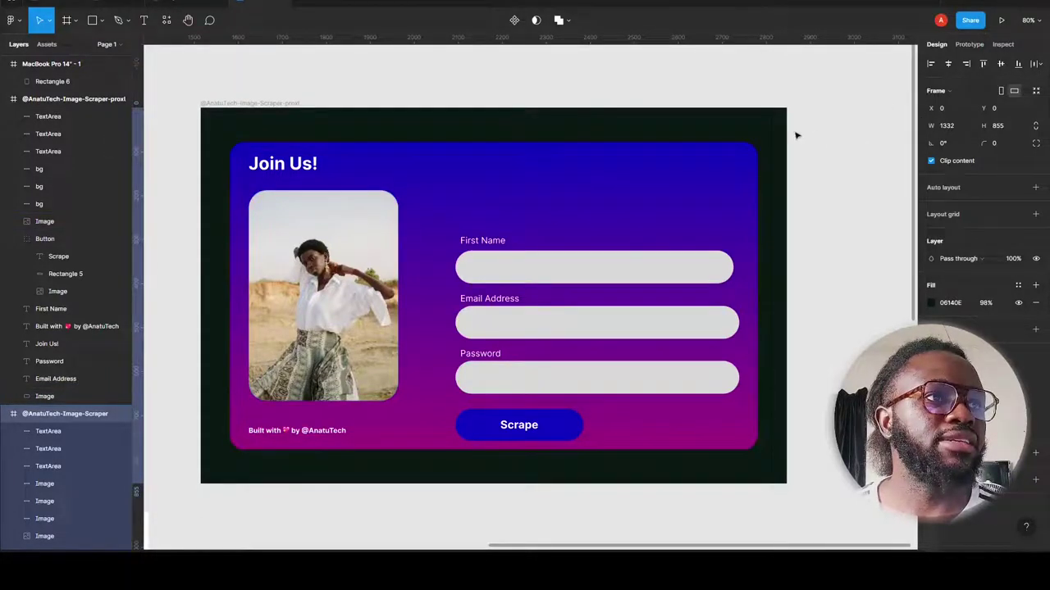
# Select the Join Us! frame, then its 1200×700 gradient card to show its properties
pyautogui.click(768, 125)
pyautogui.click(279, 104)
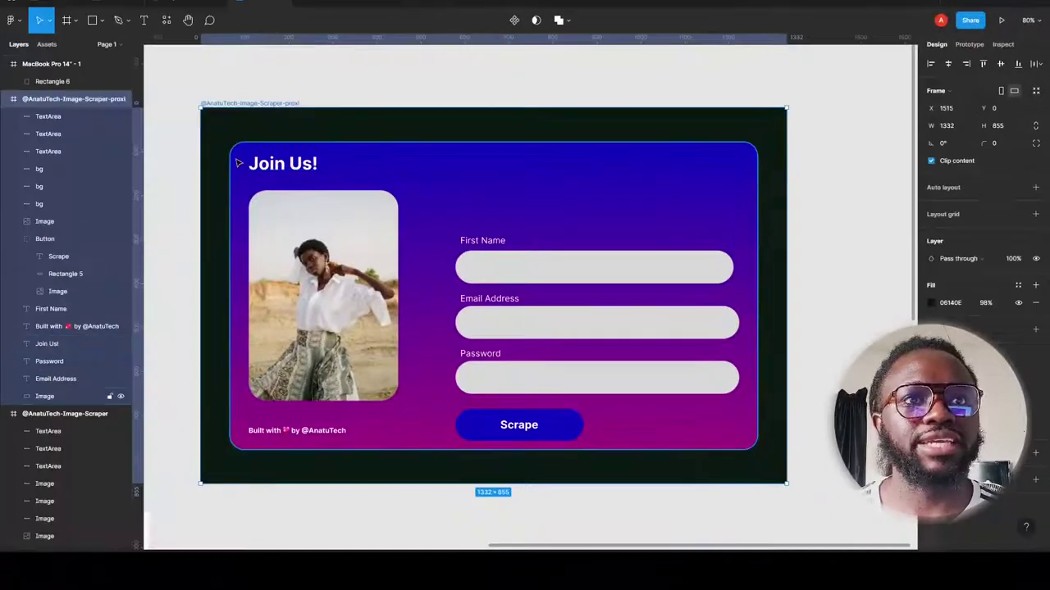
pyautogui.click(238, 163)
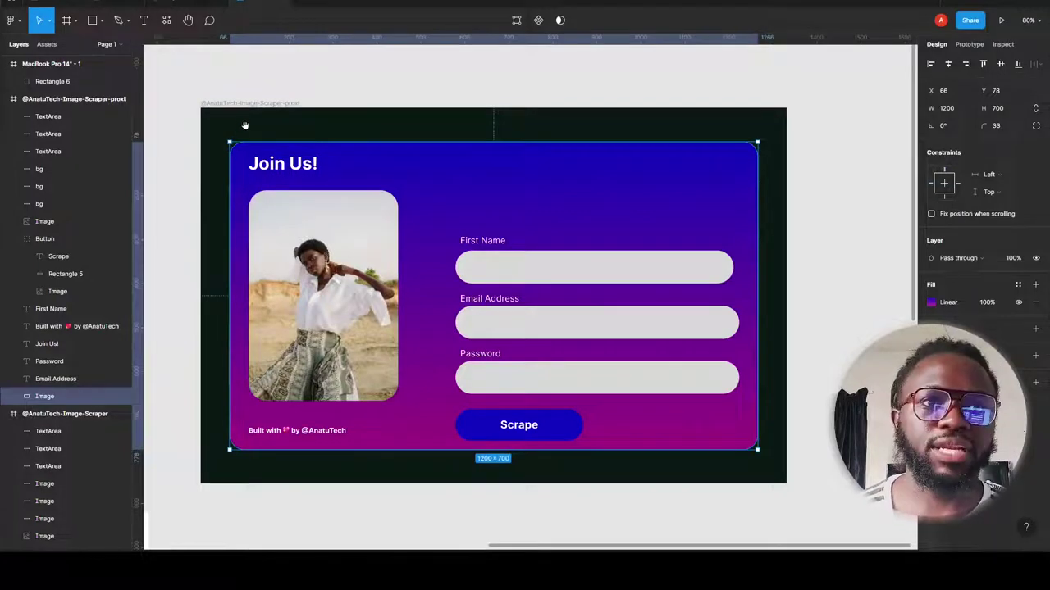
# Select the Image Scrapper frame, its photo and gradient card, then expand its child layers
pyautogui.hscroll(-10, 241, 131)
pyautogui.scroll(-2, 525, 146)
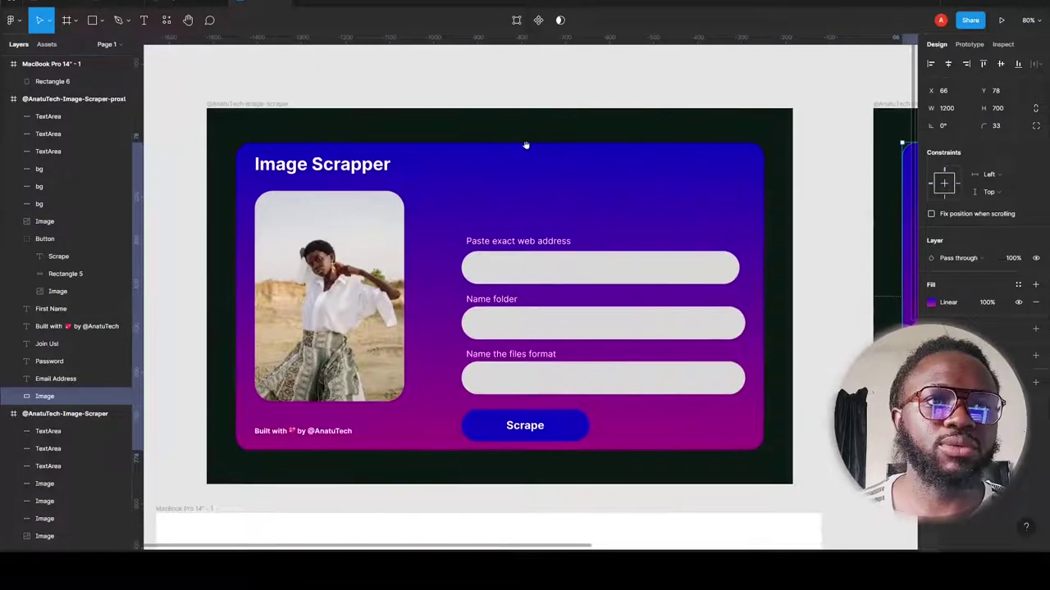
pyautogui.hscroll(-3, 520, 155)
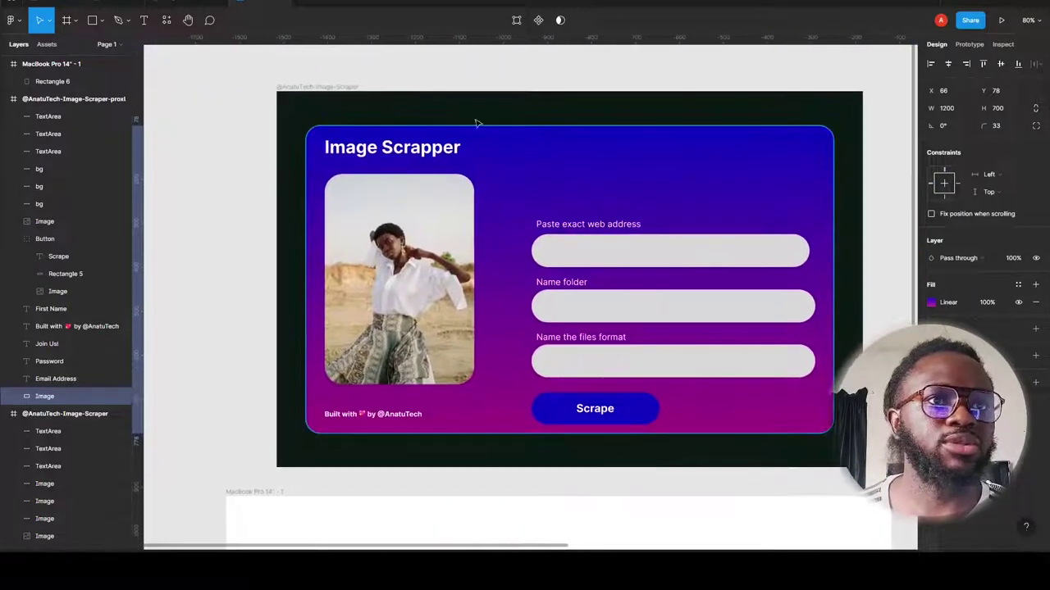
pyautogui.click(300, 86)
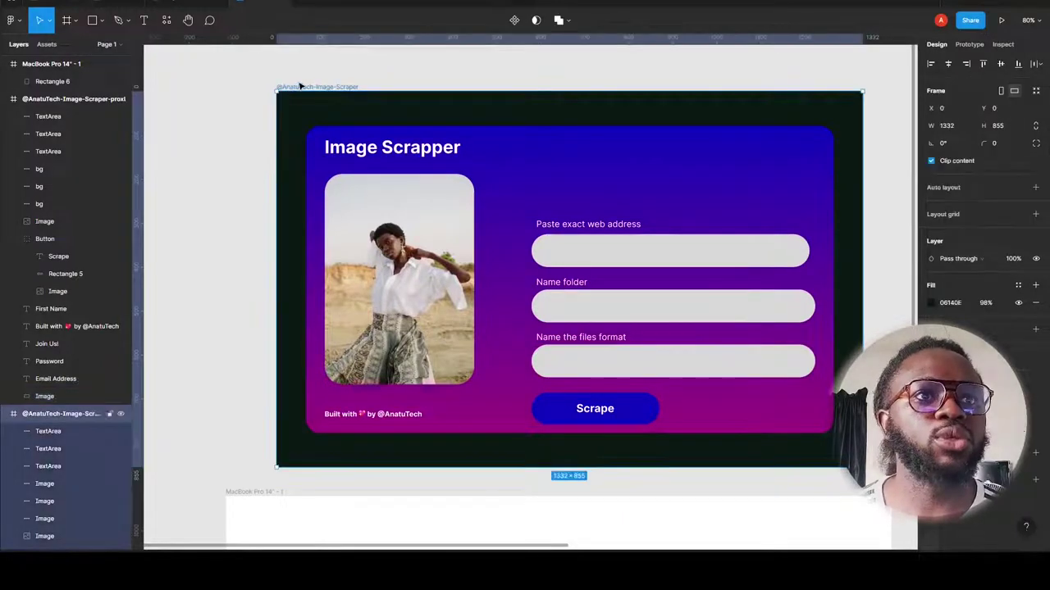
pyautogui.click(434, 287)
pyautogui.click(471, 146)
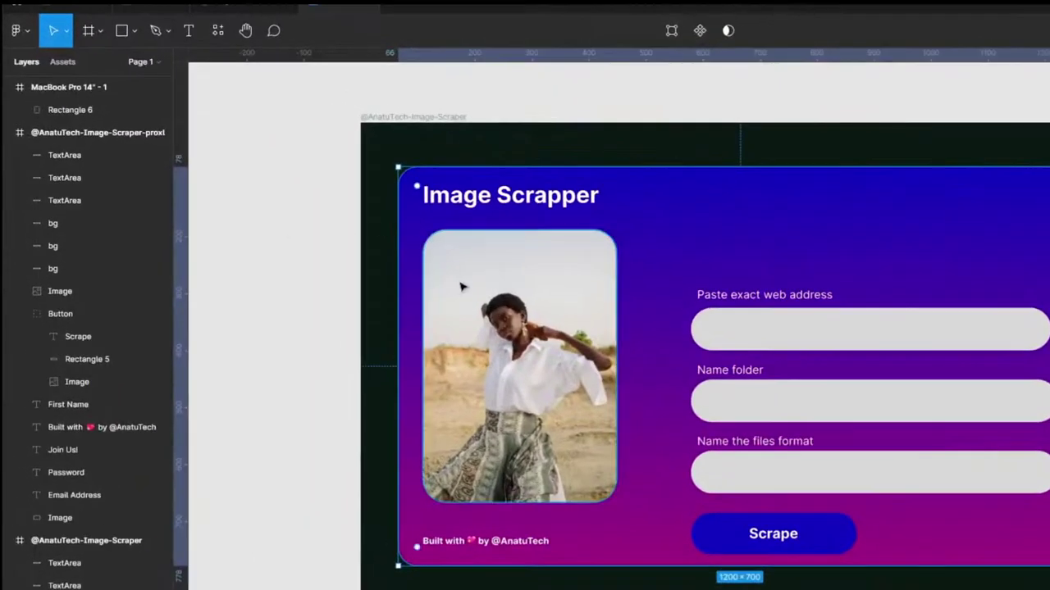
pyautogui.click(671, 181)
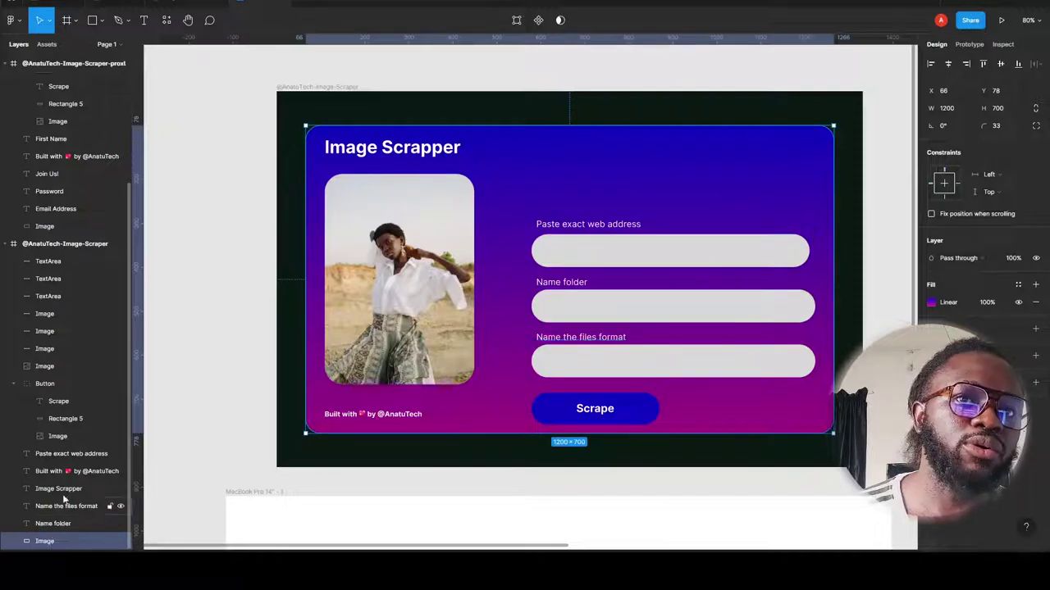
# Select the top TextArea layer and the web-address input field
pyautogui.scroll(5, 68, 344)
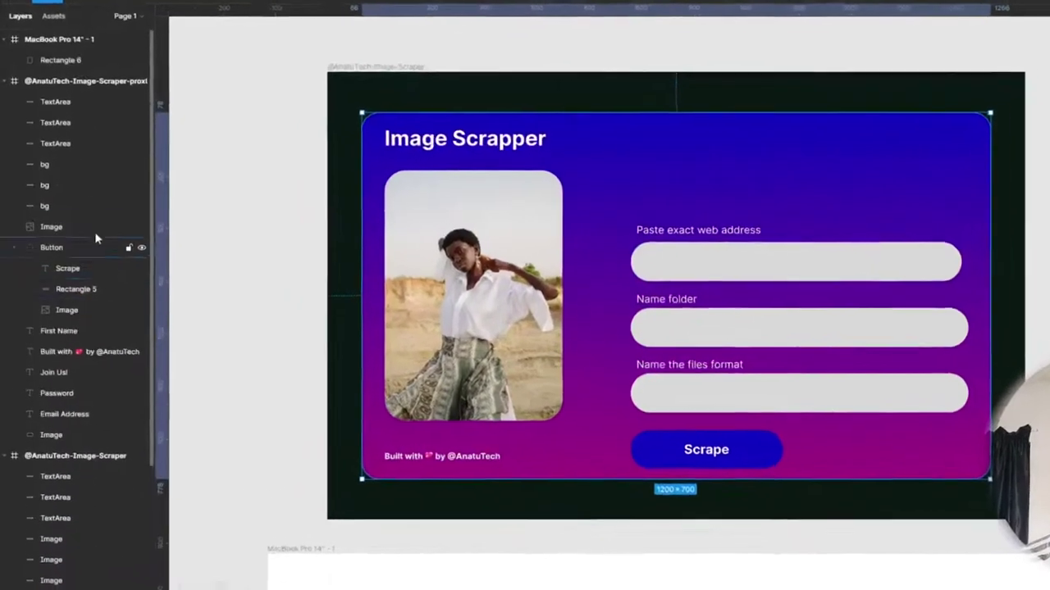
pyautogui.scroll(-5, 74, 333)
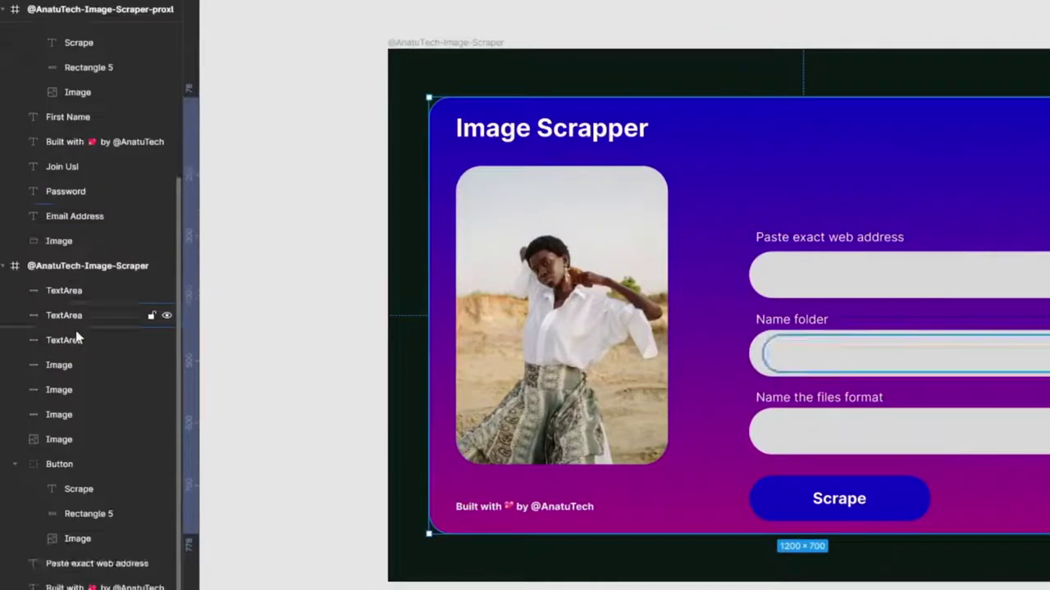
pyautogui.scroll(5, 76, 324)
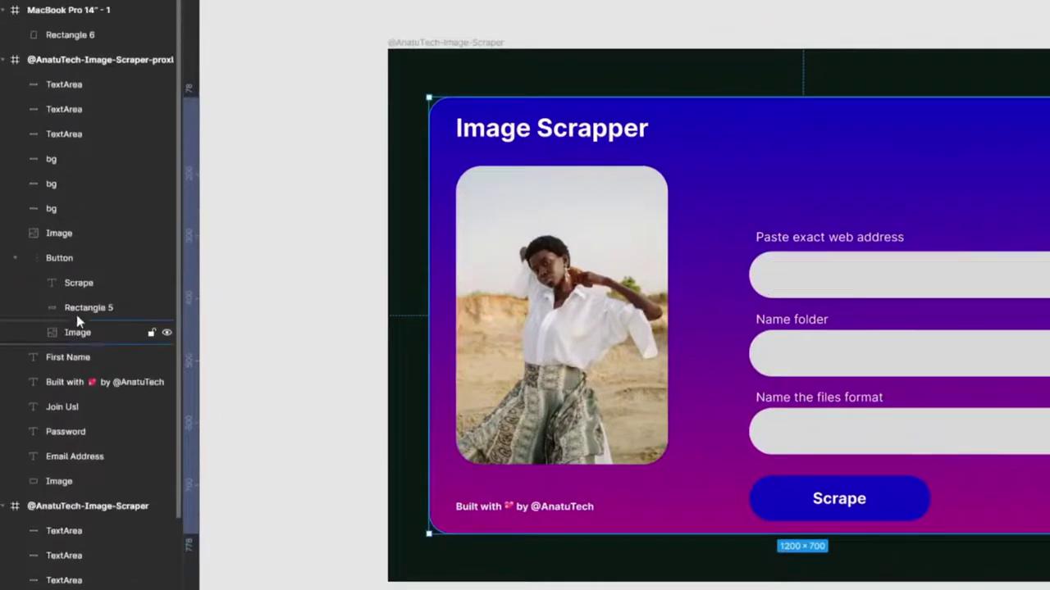
pyautogui.click(39, 84)
pyautogui.click(837, 284)
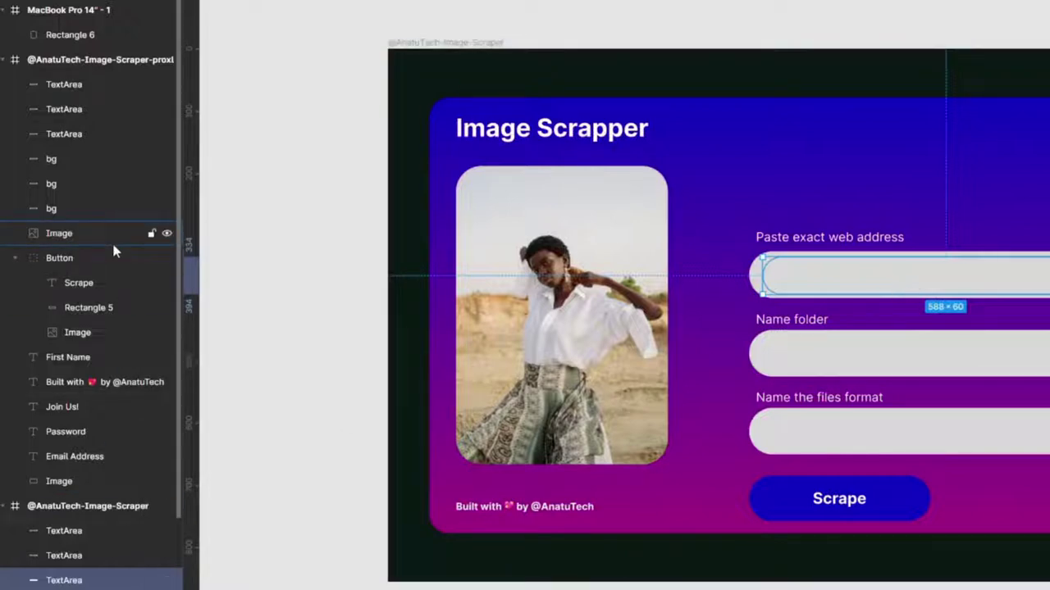
pyautogui.scroll(-3, 112, 246)
pyautogui.scroll(3, 123, 356)
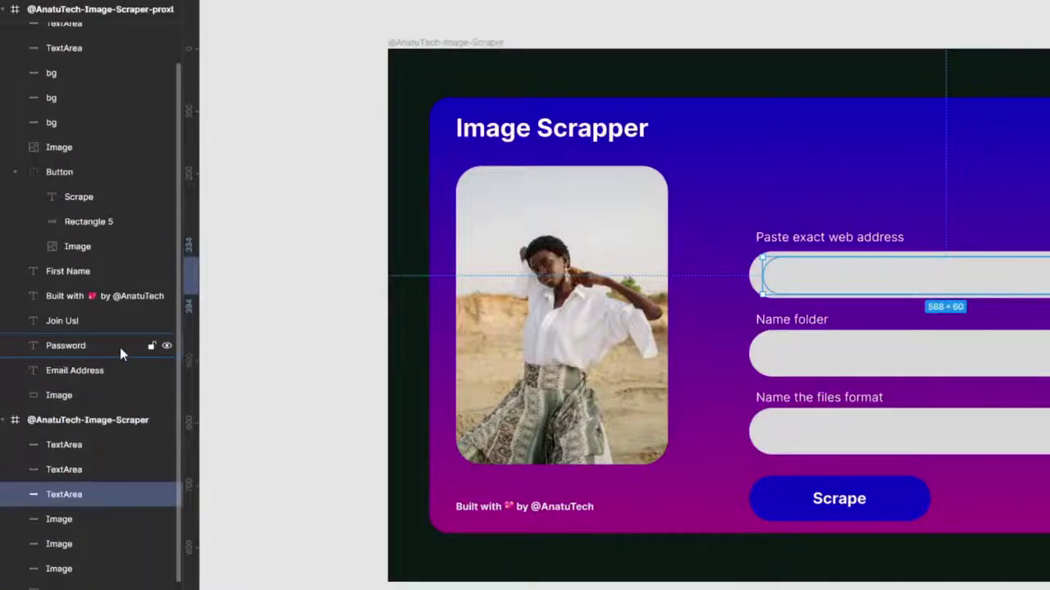
# Select the Join Us! and Image Scraper frames, then collapse the Join Us! layer list
pyautogui.click(91, 64)
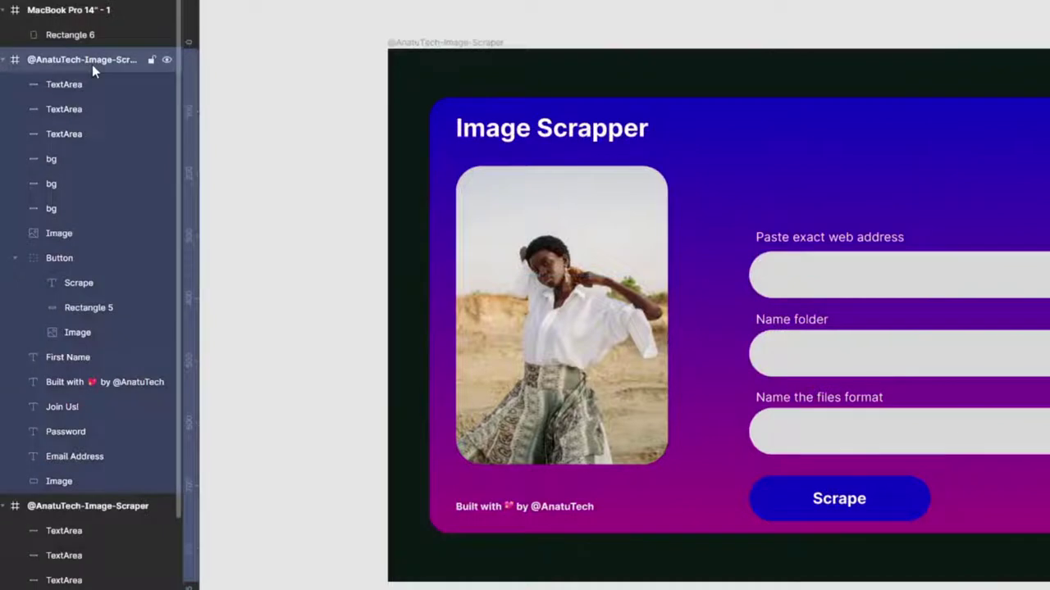
pyautogui.scroll(-3, 83, 474)
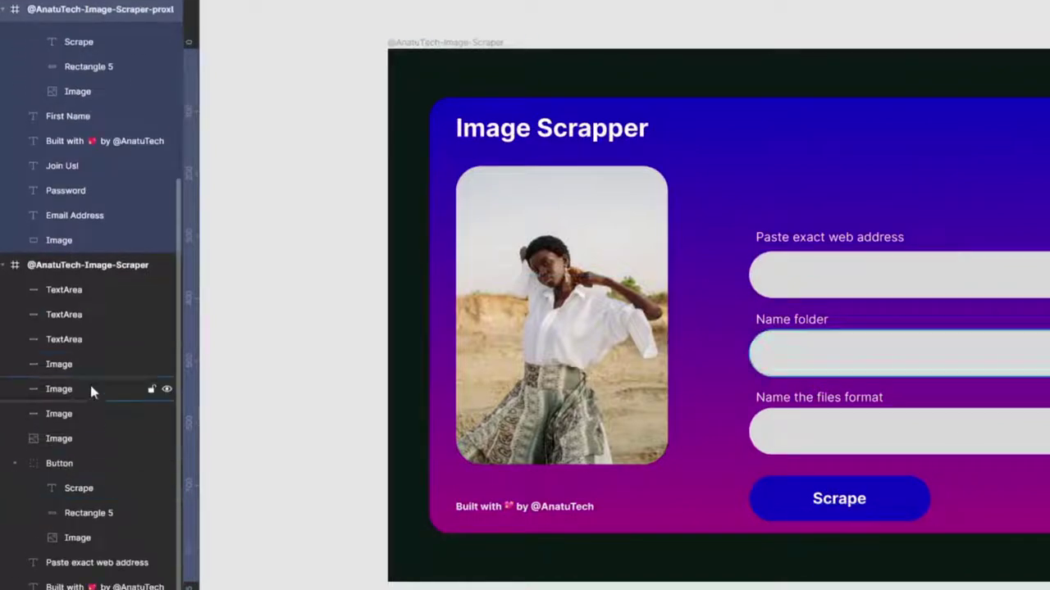
pyautogui.click(72, 271)
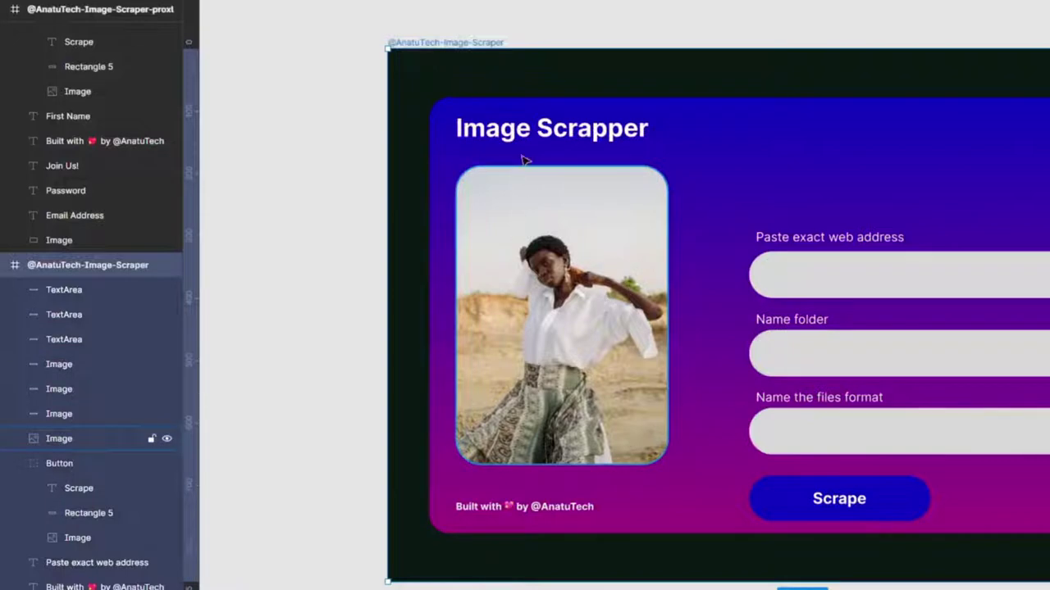
pyautogui.scroll(3, 33, 54)
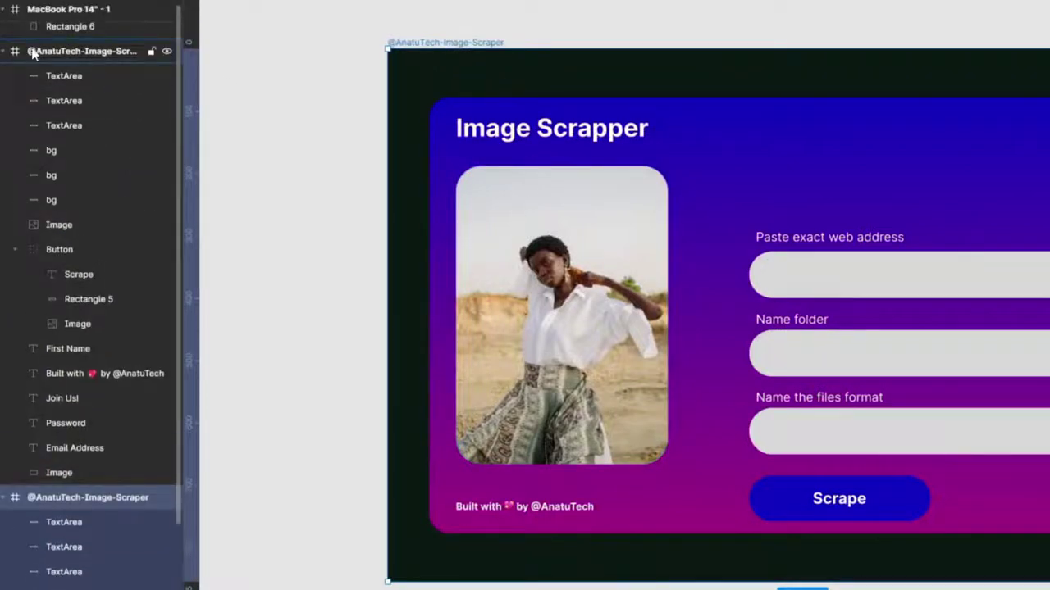
pyautogui.click(15, 54)
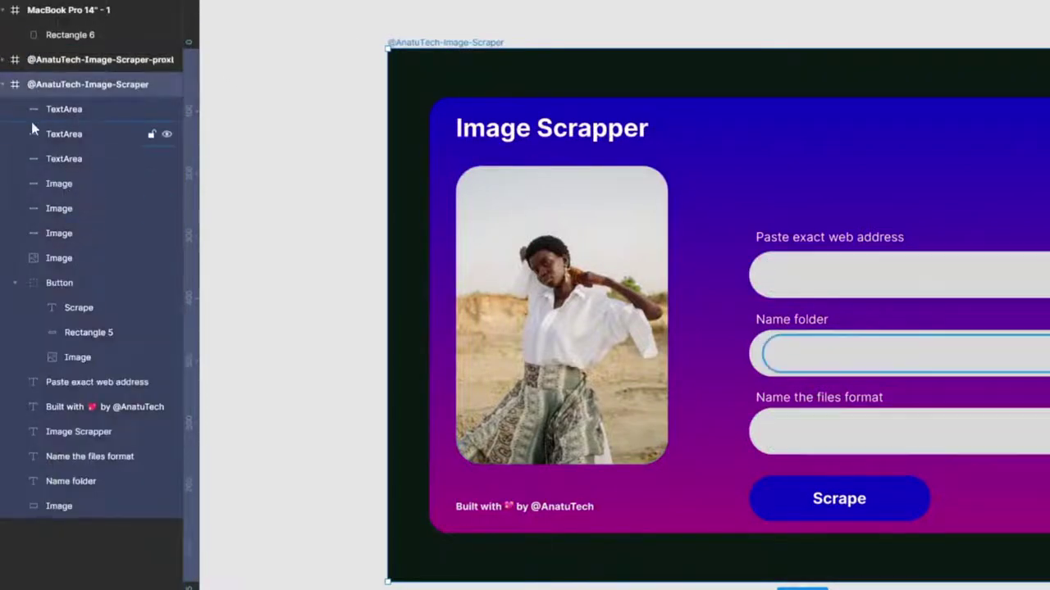